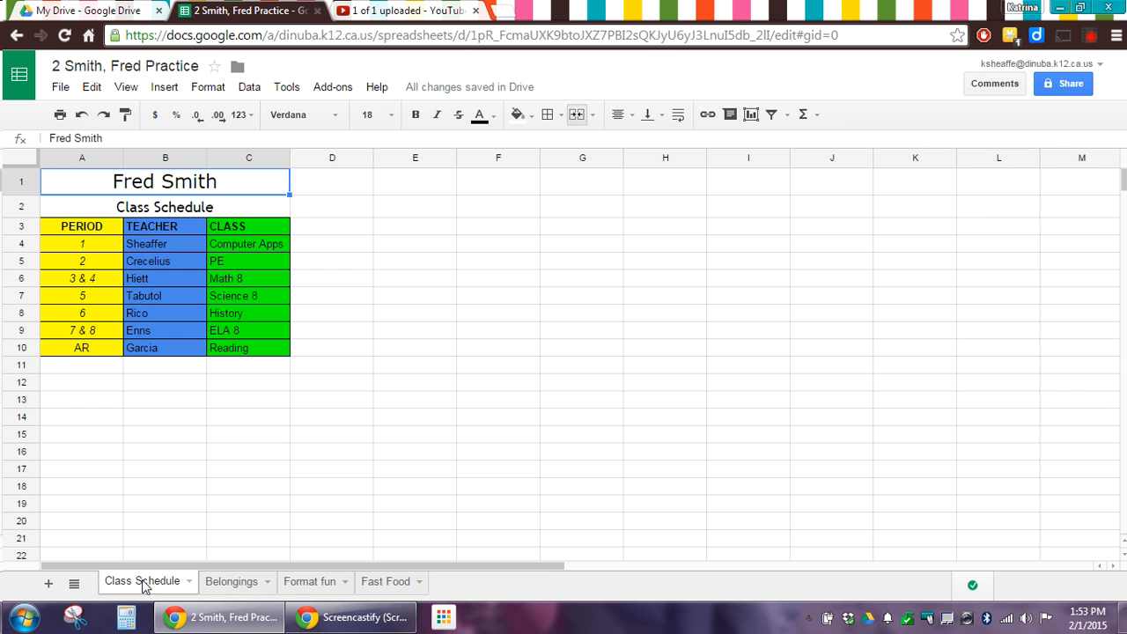
Look through the Belongings, Format fun and Fast Food sheets, ending on Belongings
{"action": "left_click", "coordinate": [227, 586]}
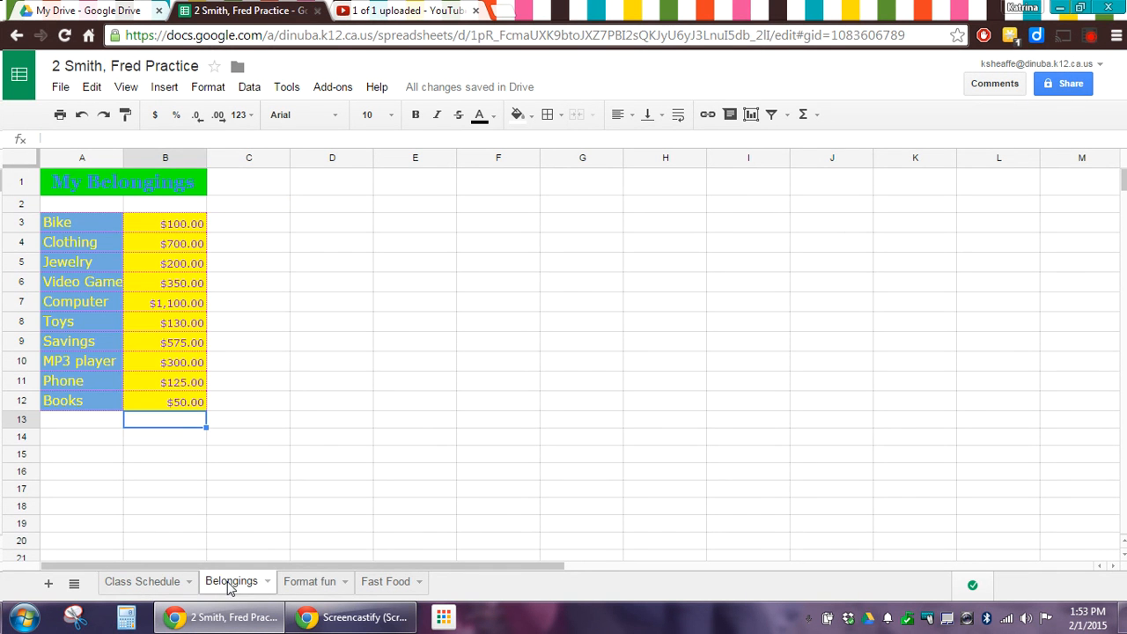
{"action": "left_click", "coordinate": [304, 585]}
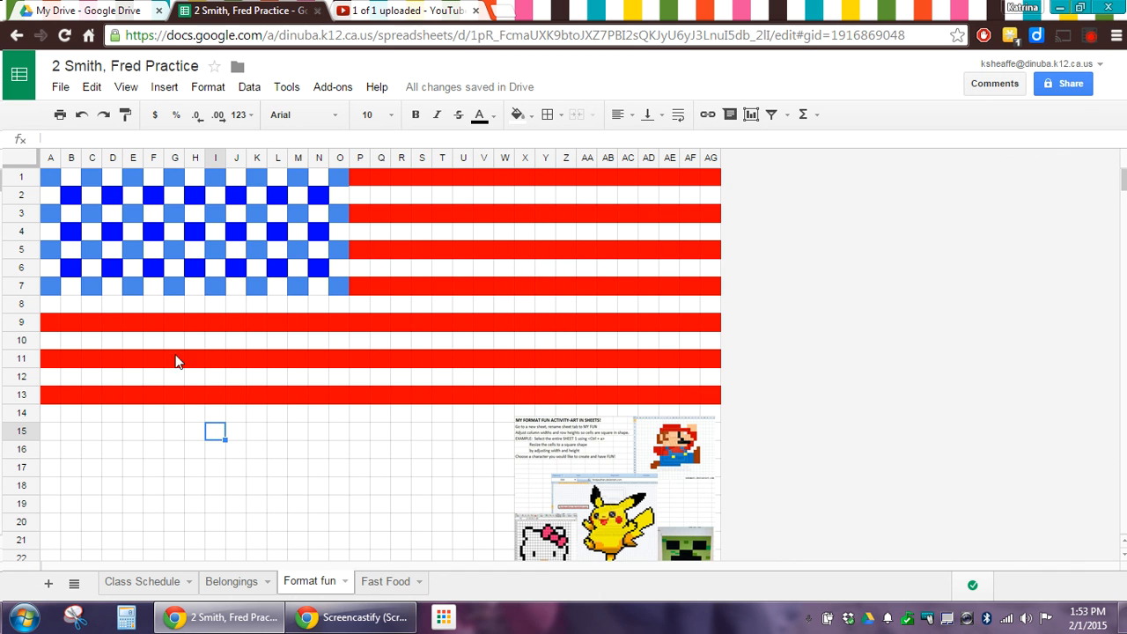
{"action": "left_click", "coordinate": [400, 592]}
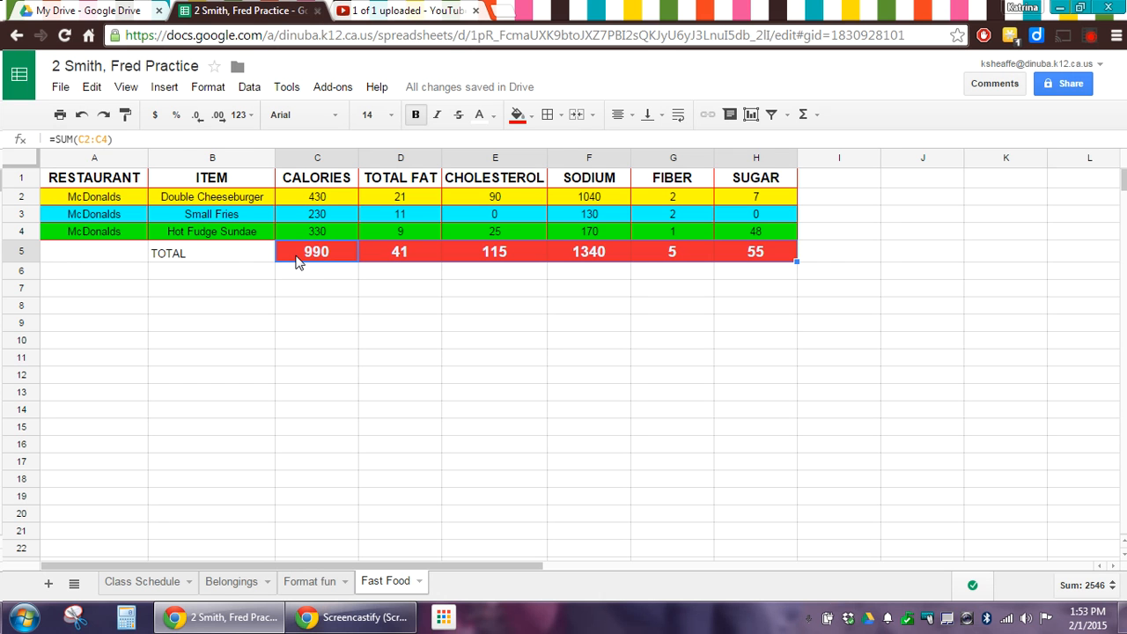
{"action": "left_click", "coordinate": [234, 583]}
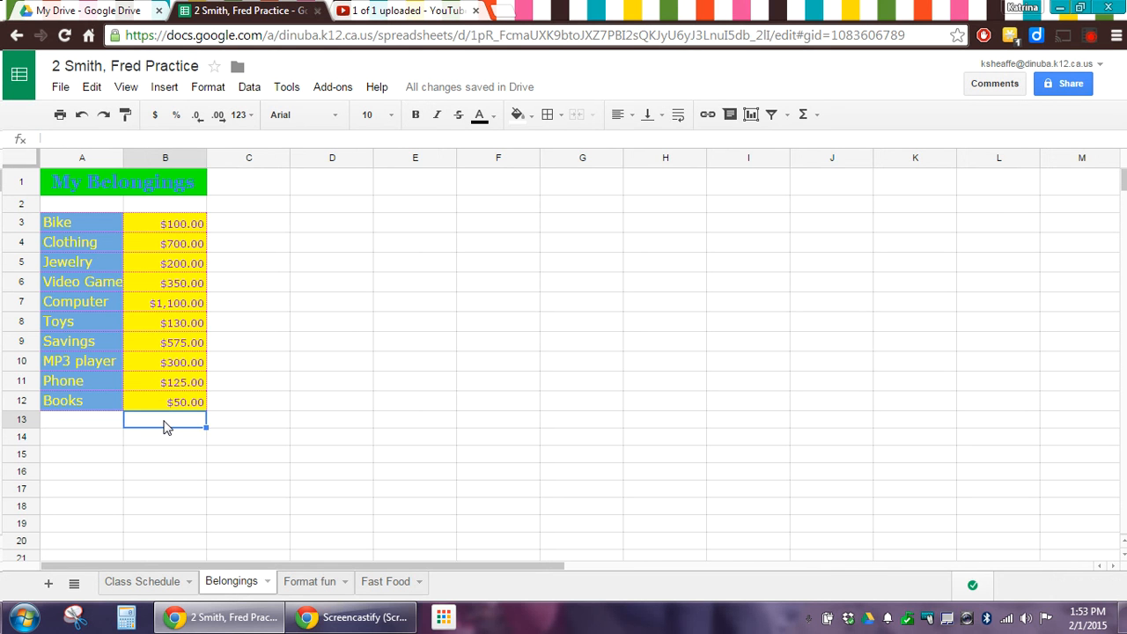
Put a SUM of B3:B12 in cell B13, totalling $3,630.00
{"action": "left_click", "coordinate": [803, 116]}
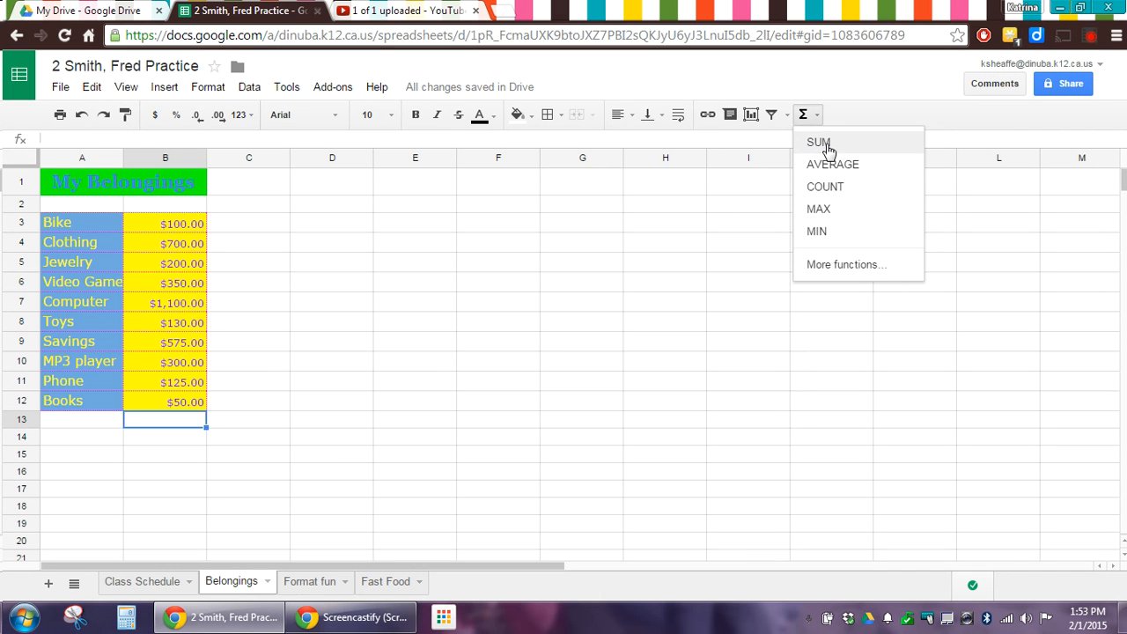
{"action": "left_click", "coordinate": [825, 146]}
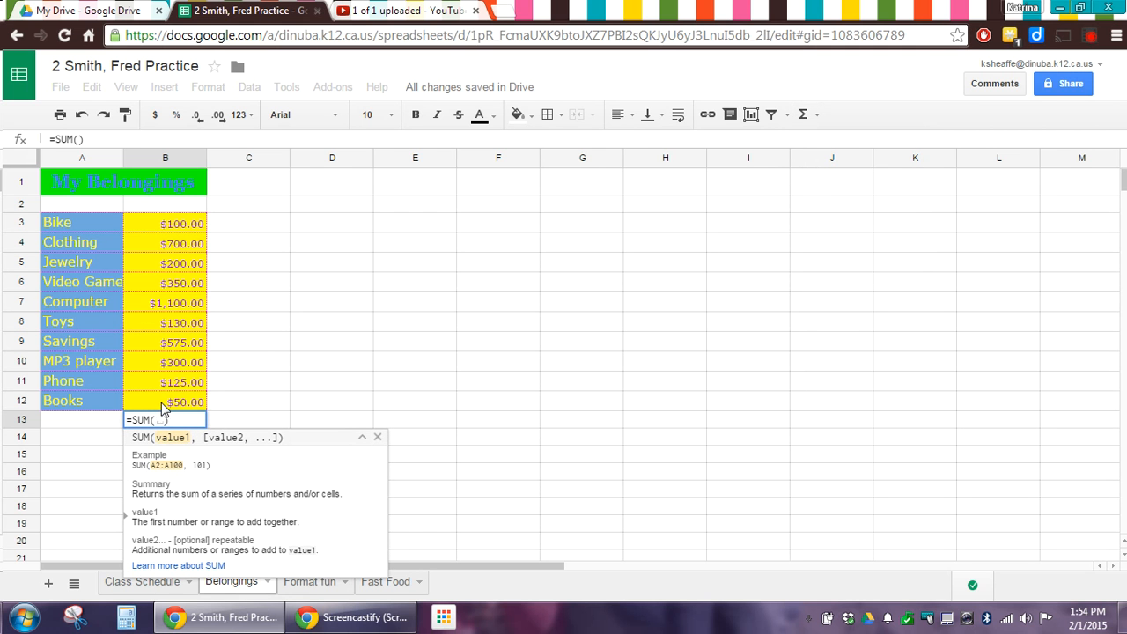
{"action": "left_click_drag", "start_coordinate": [164, 223], "coordinate": [150, 400]}
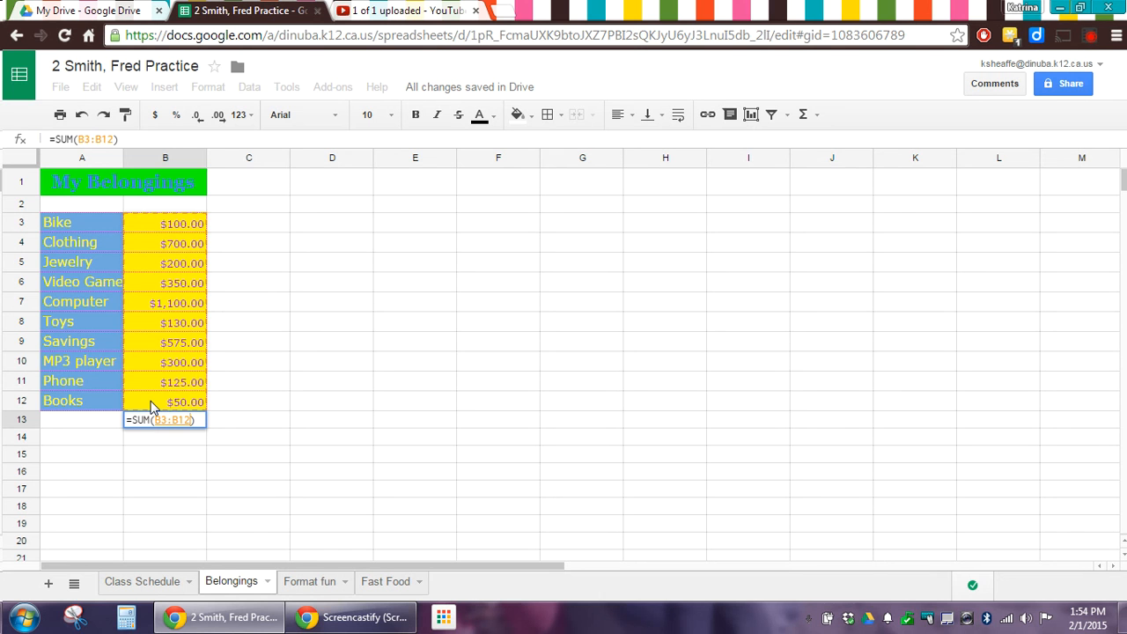
{"action": "key", "text": "Return"}
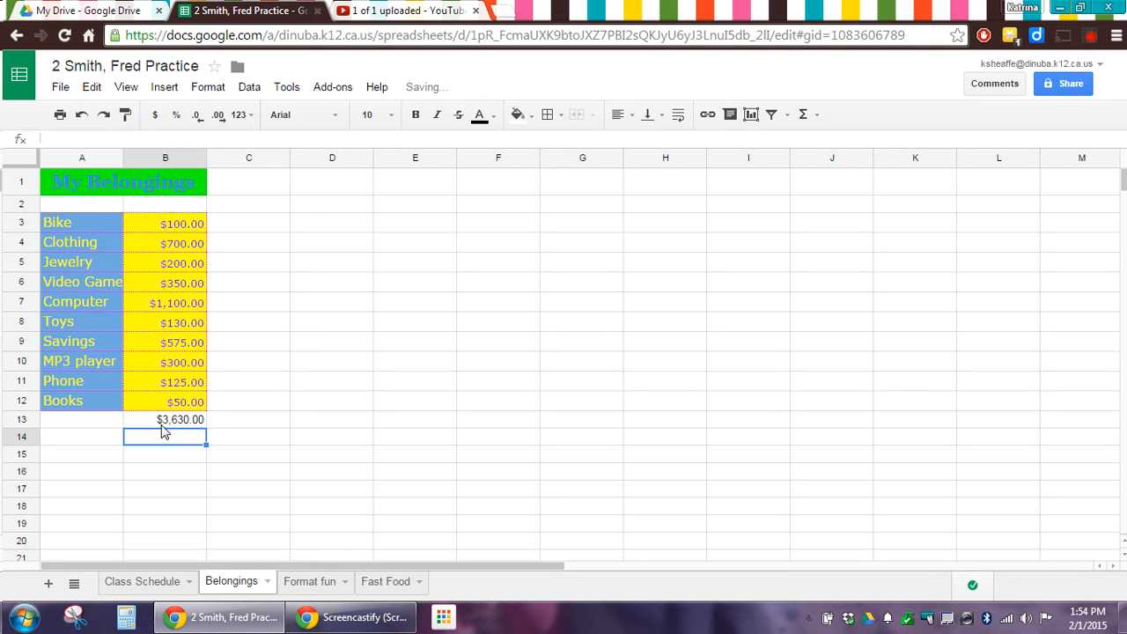
Label A13 'TOTAL' and check that the B13 formula covers B3:B12
{"action": "left_click", "coordinate": [91, 426]}
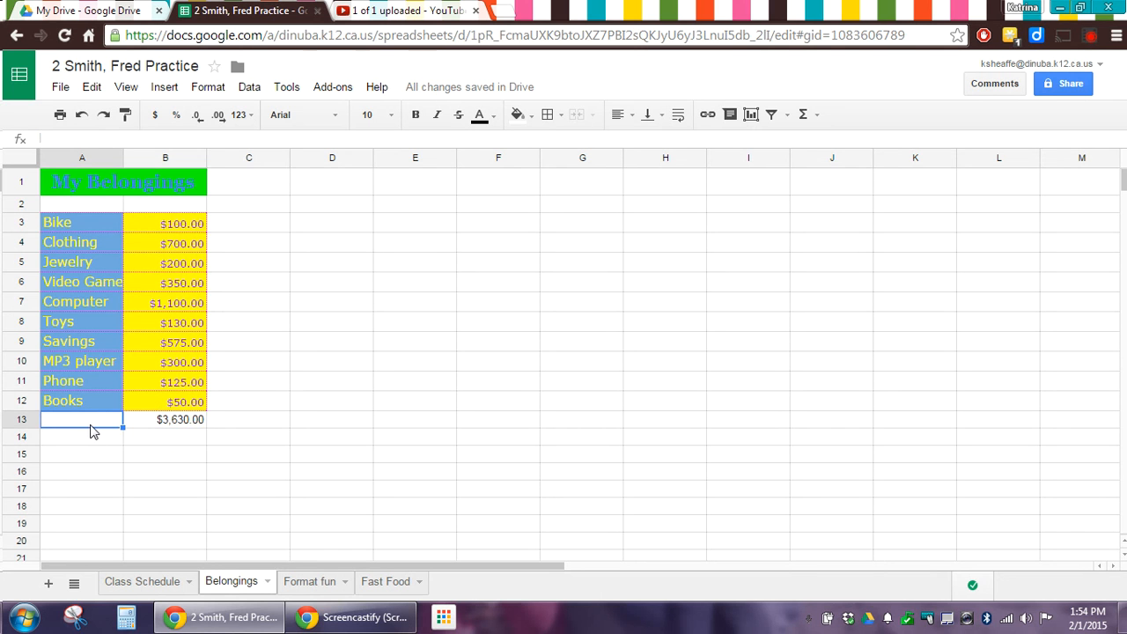
{"action": "type", "text": "TOTAL"}
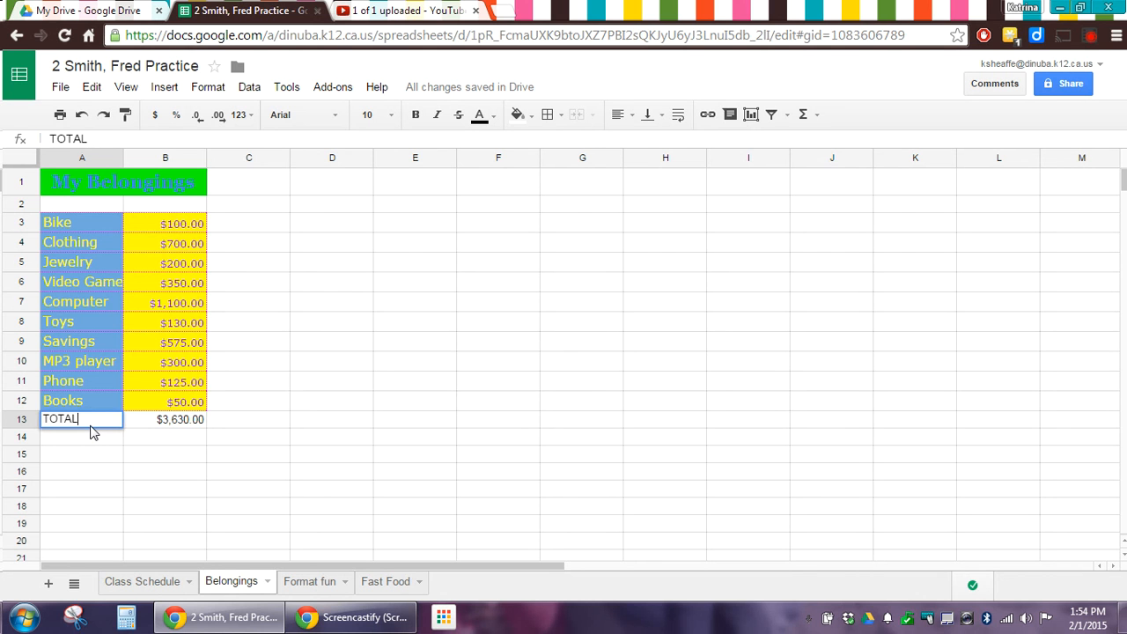
{"action": "key", "text": "Return"}
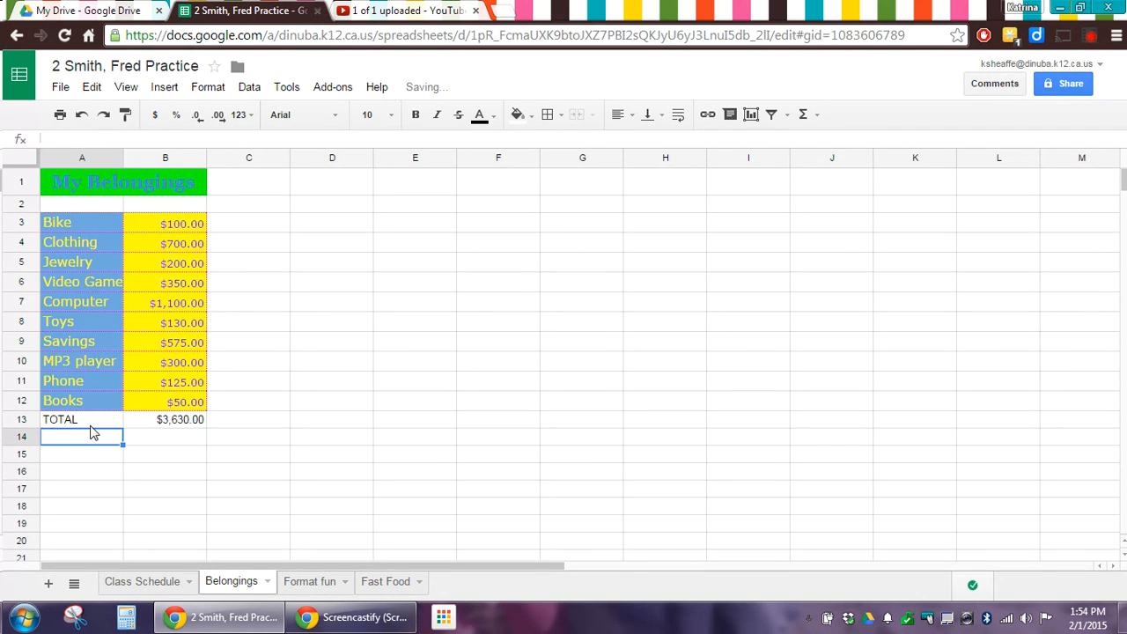
{"action": "left_click", "coordinate": [151, 423]}
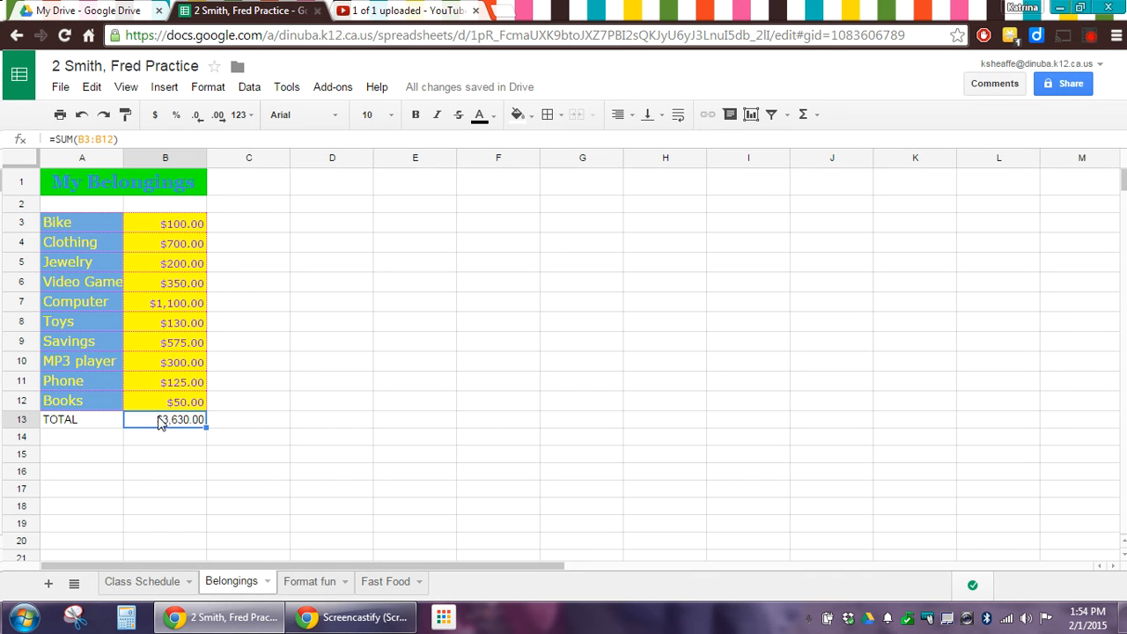
{"action": "double_click", "coordinate": [162, 420]}
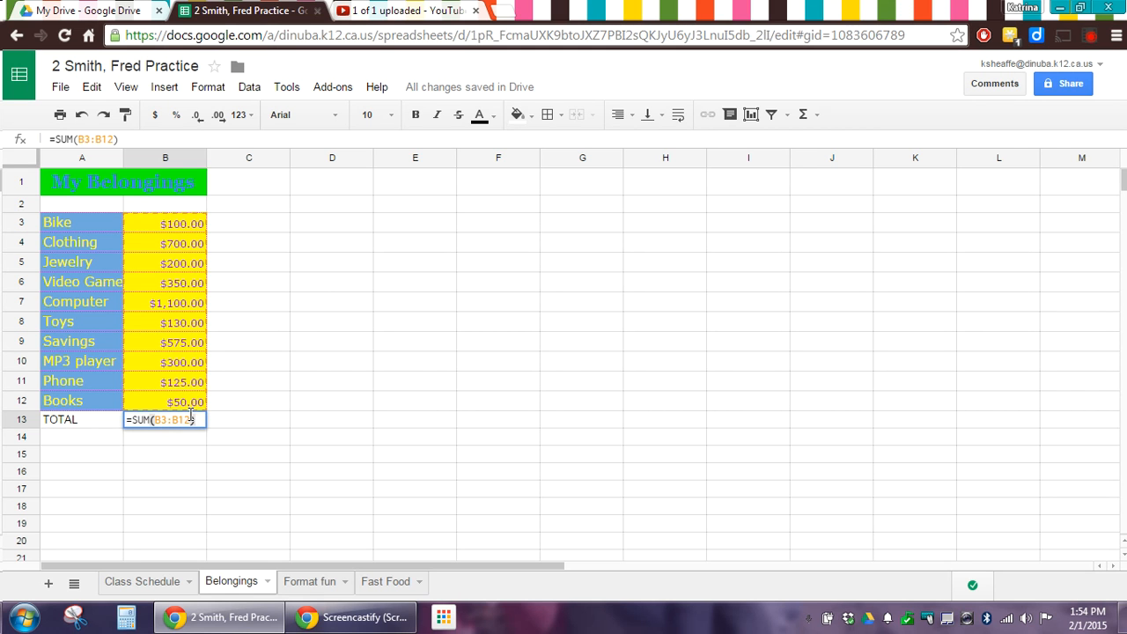
{"action": "key", "text": "Return"}
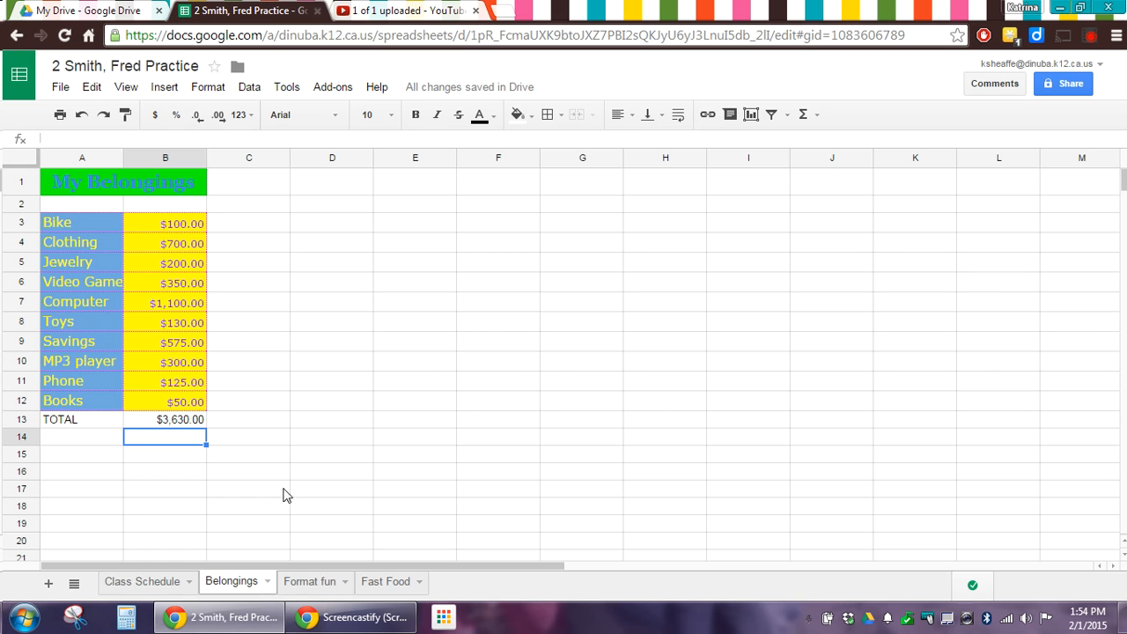
Add a new sheet, move it to the end and name it Weather
{"action": "left_click", "coordinate": [48, 585]}
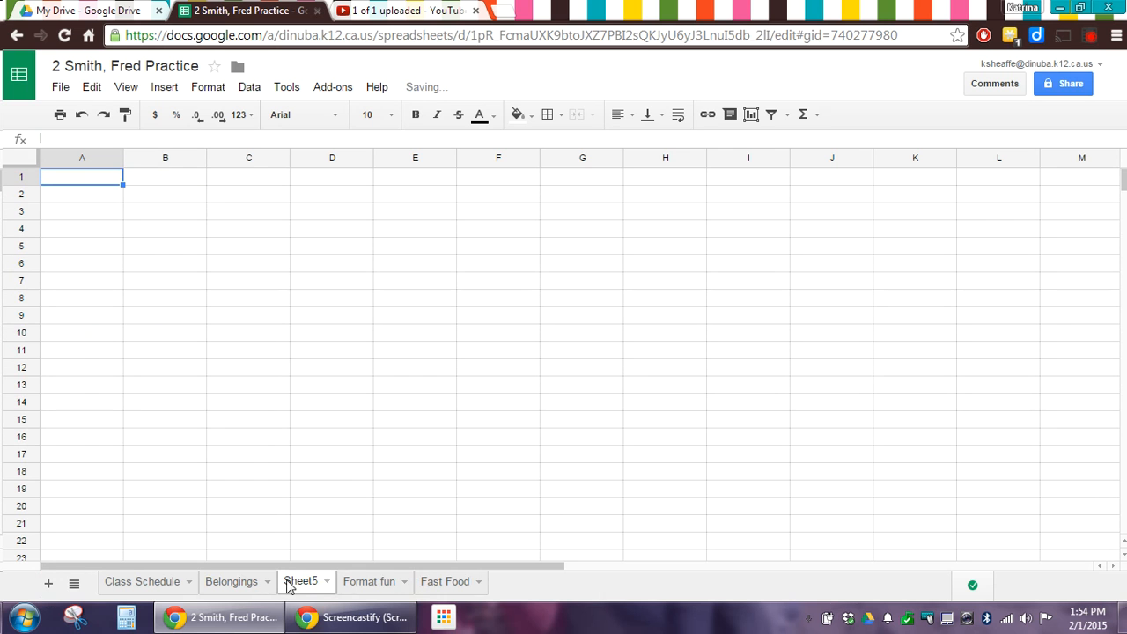
{"action": "left_click_drag", "start_coordinate": [287, 587], "coordinate": [446, 585]}
{"action": "double_click", "coordinate": [449, 583]}
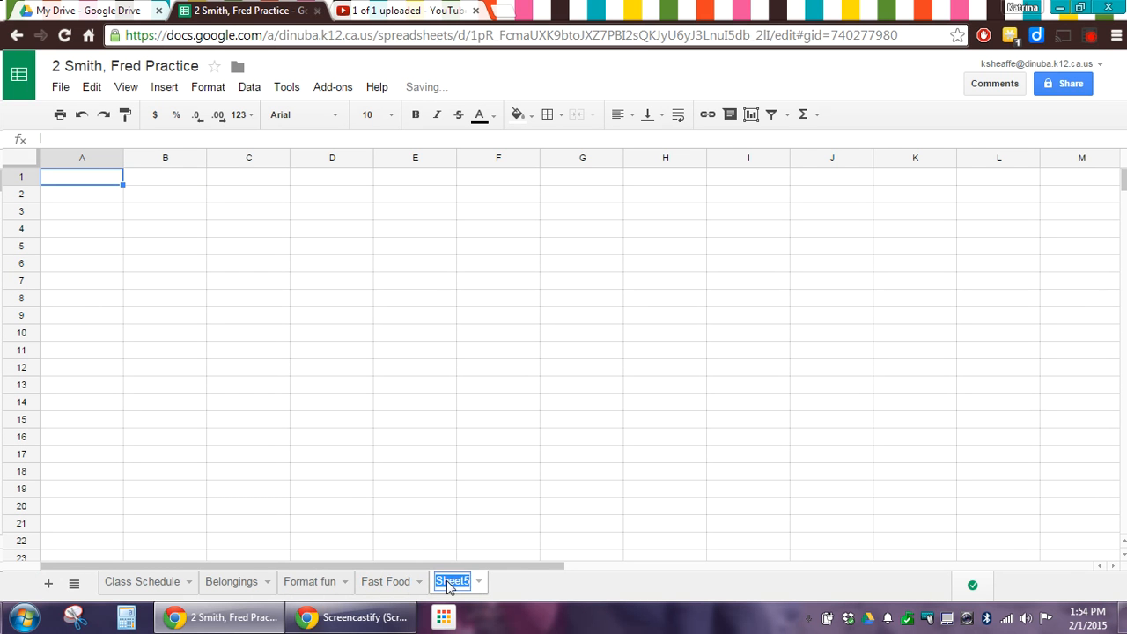
{"action": "type", "text": "Weather"}
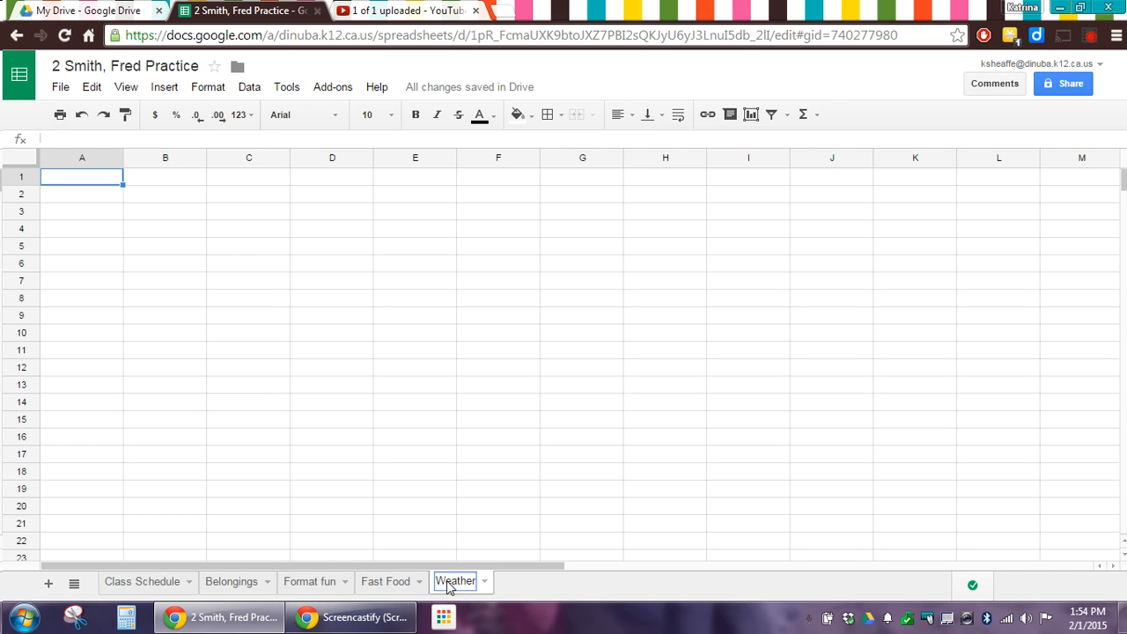
{"action": "key", "text": "Return"}
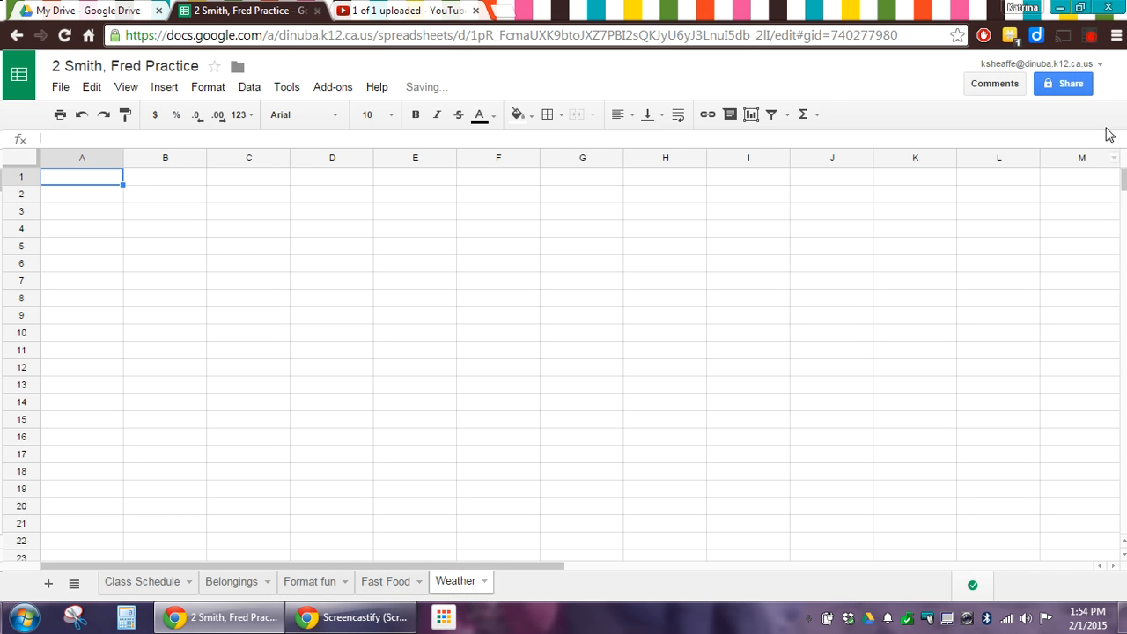
Enter the LOCATION, HIGH, LOW headers and Fresno, CA, then start a Fresno weather search in a new tab
{"action": "left_click", "coordinate": [1090, 35]}
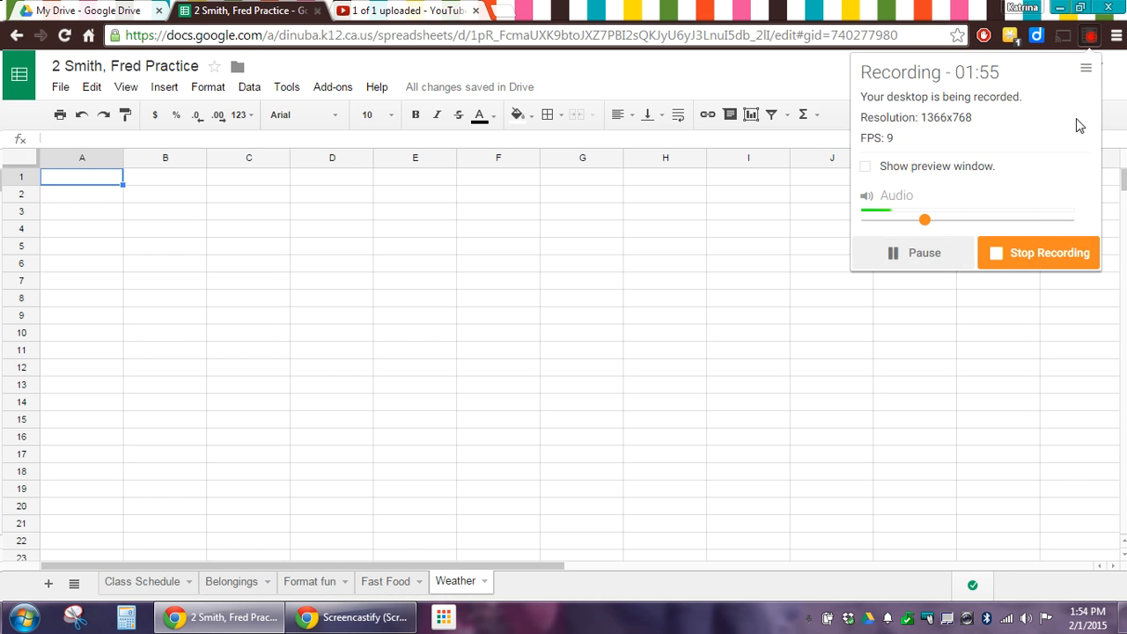
{"action": "left_click", "coordinate": [911, 253]}
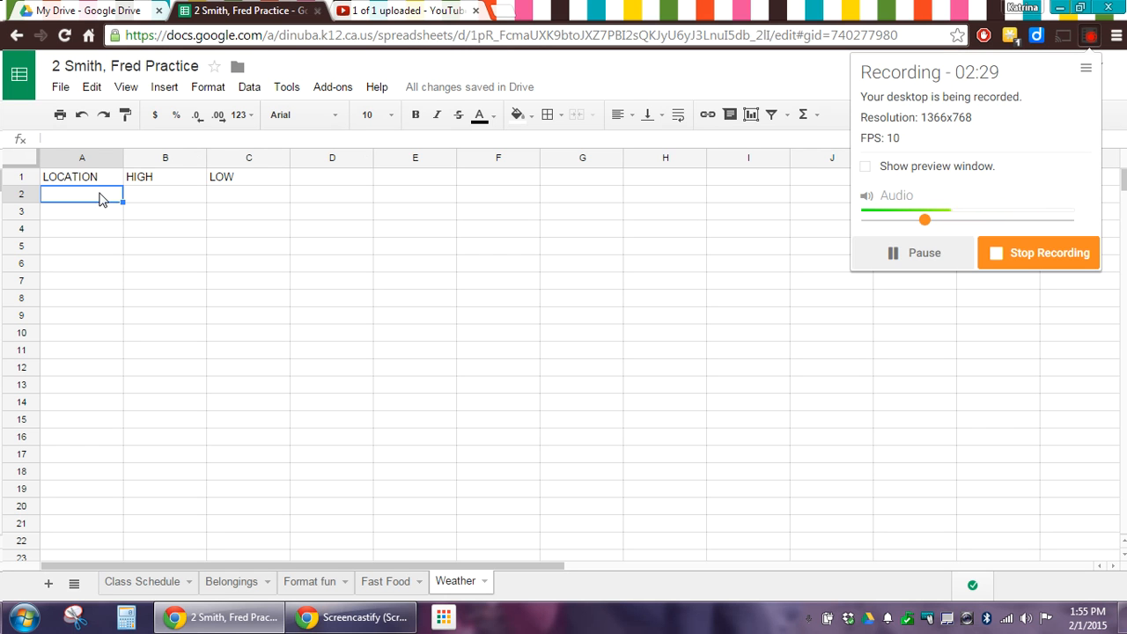
{"action": "left_click", "coordinate": [99, 198]}
{"action": "type", "text": "Fresno, CA"}
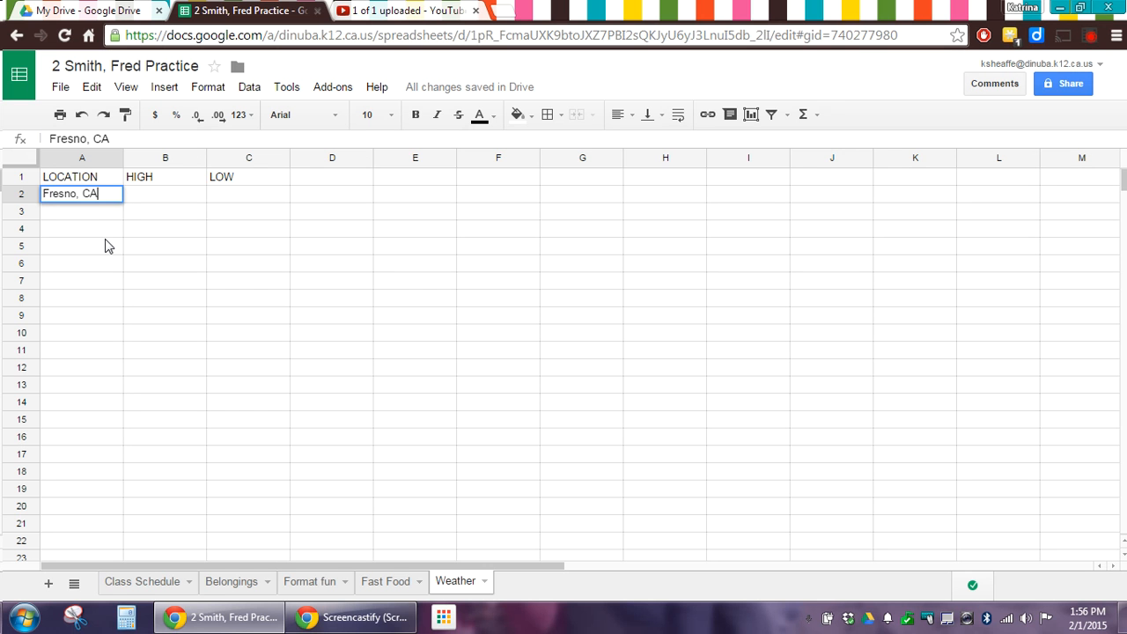
{"action": "key", "text": "Return"}
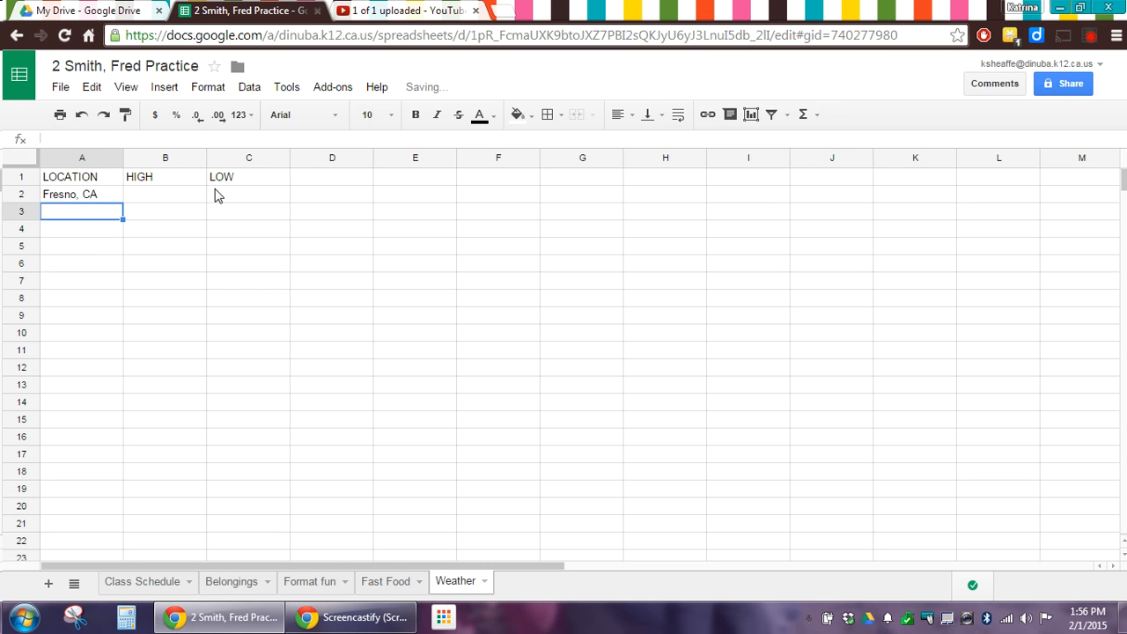
{"action": "left_click", "coordinate": [513, 11]}
{"action": "type", "text": "we"}
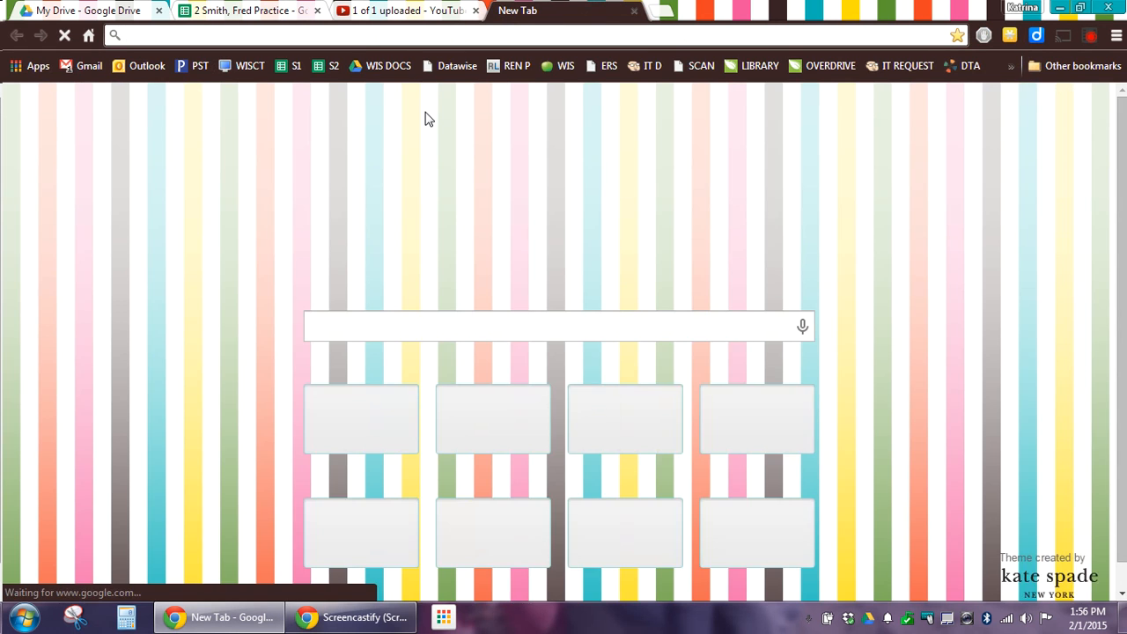
{"action": "type", "text": "ather fr"}
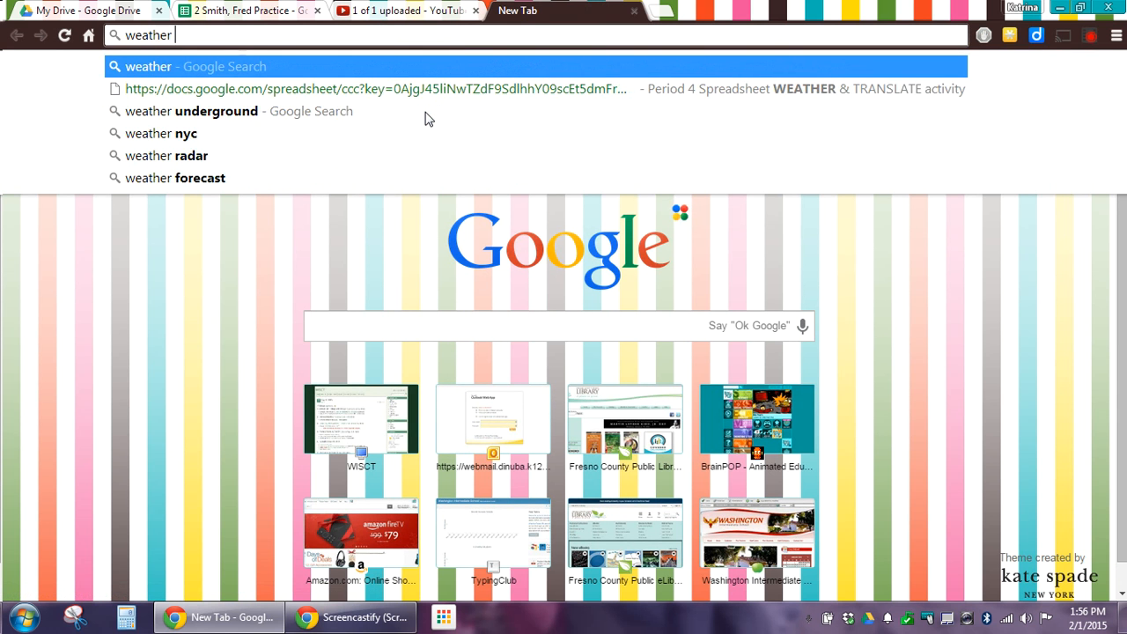
{"action": "type", "text": "esn"}
Search 'weather fresno ca' to find Sunday's high of 66 and low of 45
{"action": "key", "text": "Return"}
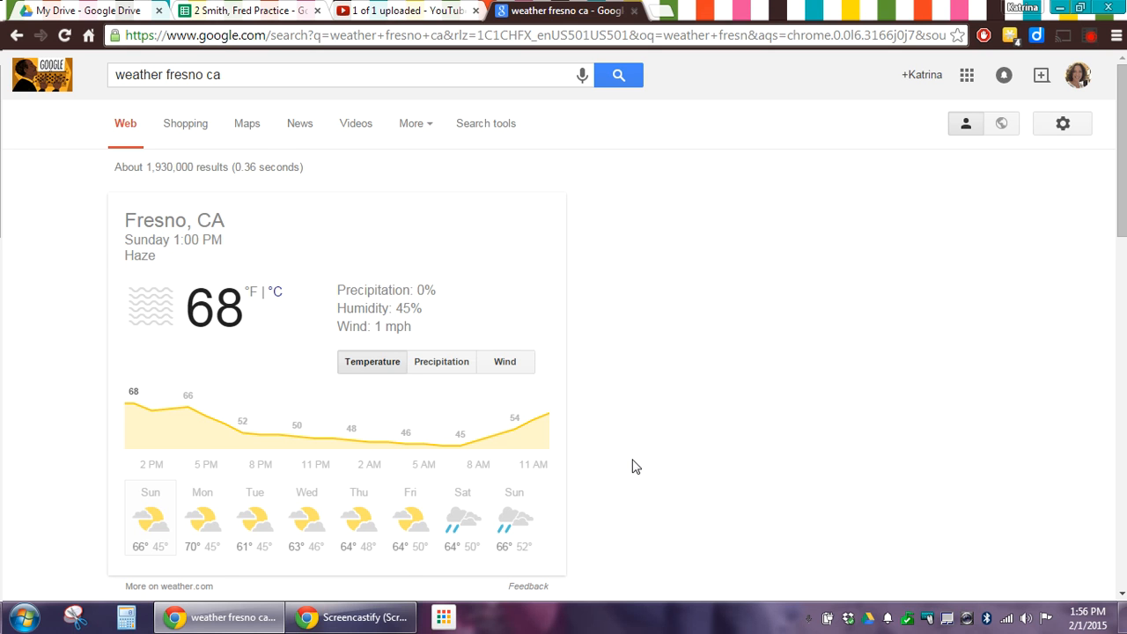
{"action": "scroll", "coordinate": [631, 465], "scroll_direction": "down", "scroll_amount": 1}
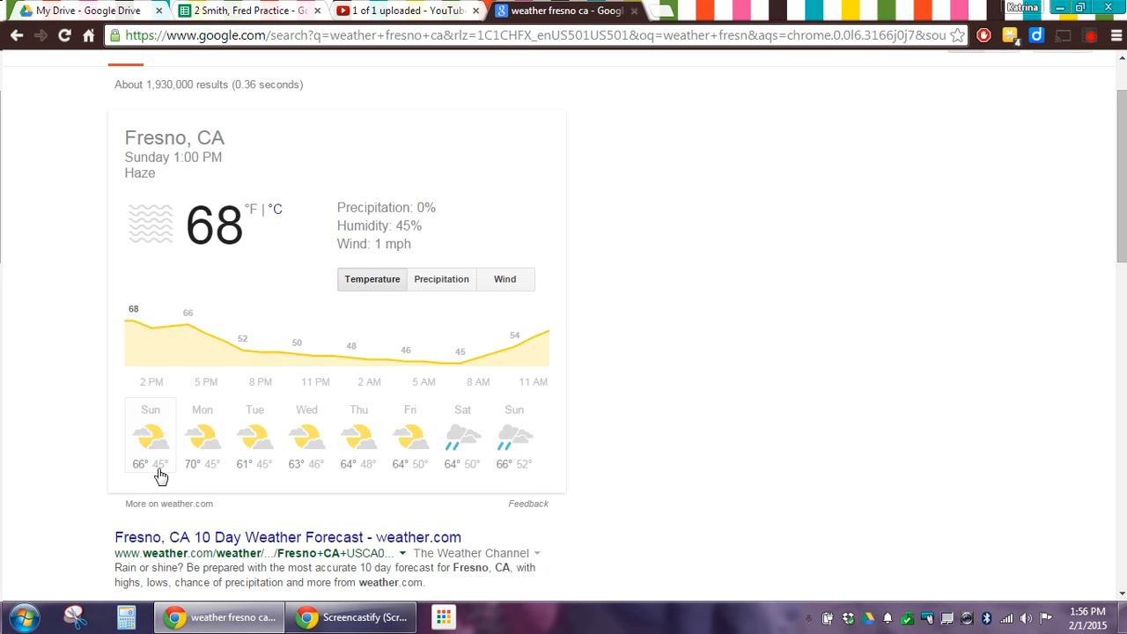
Enter Fresno's high of 66 in B2 and low of 45 in C2
{"action": "left_click", "coordinate": [214, 16]}
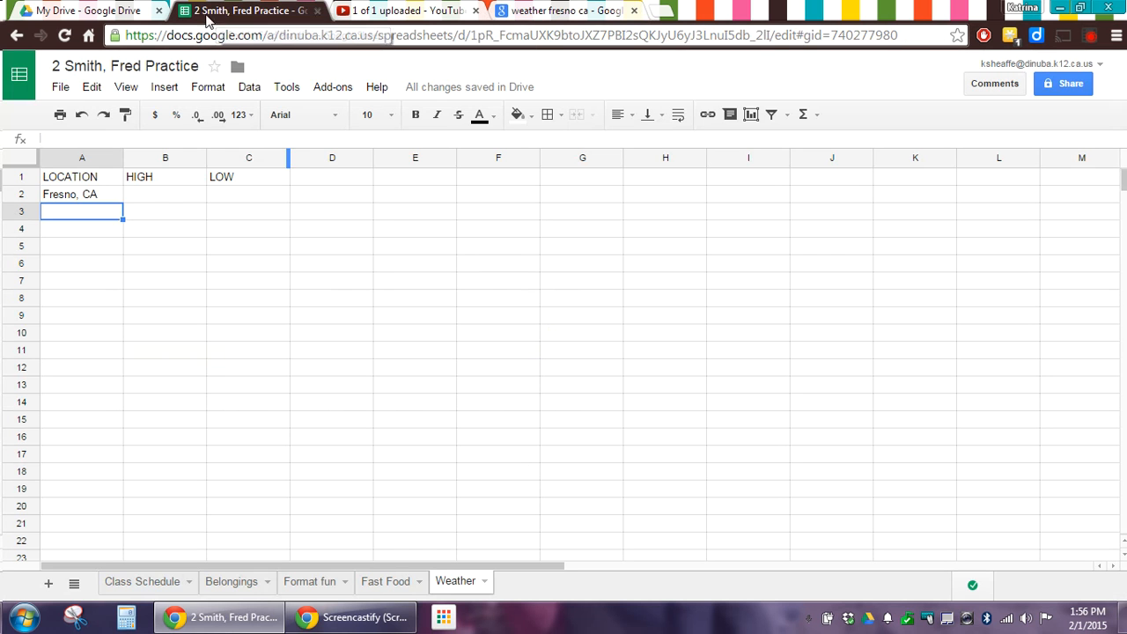
{"action": "left_click", "coordinate": [152, 199]}
{"action": "type", "text": "66"}
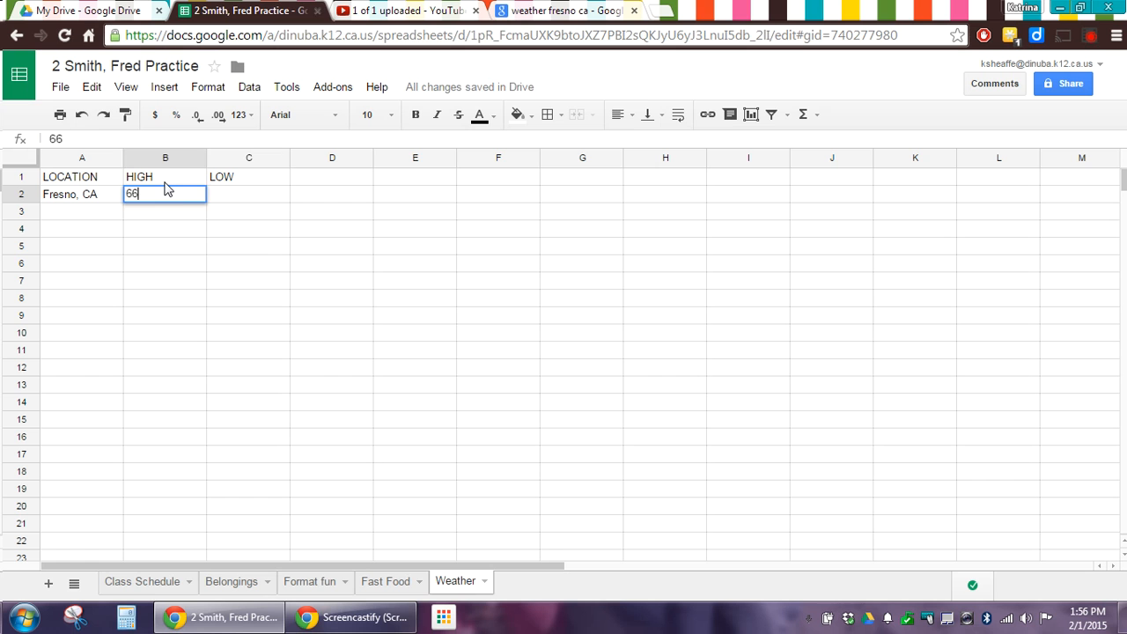
{"action": "key", "text": "Tab"}
{"action": "type", "text": "45"}
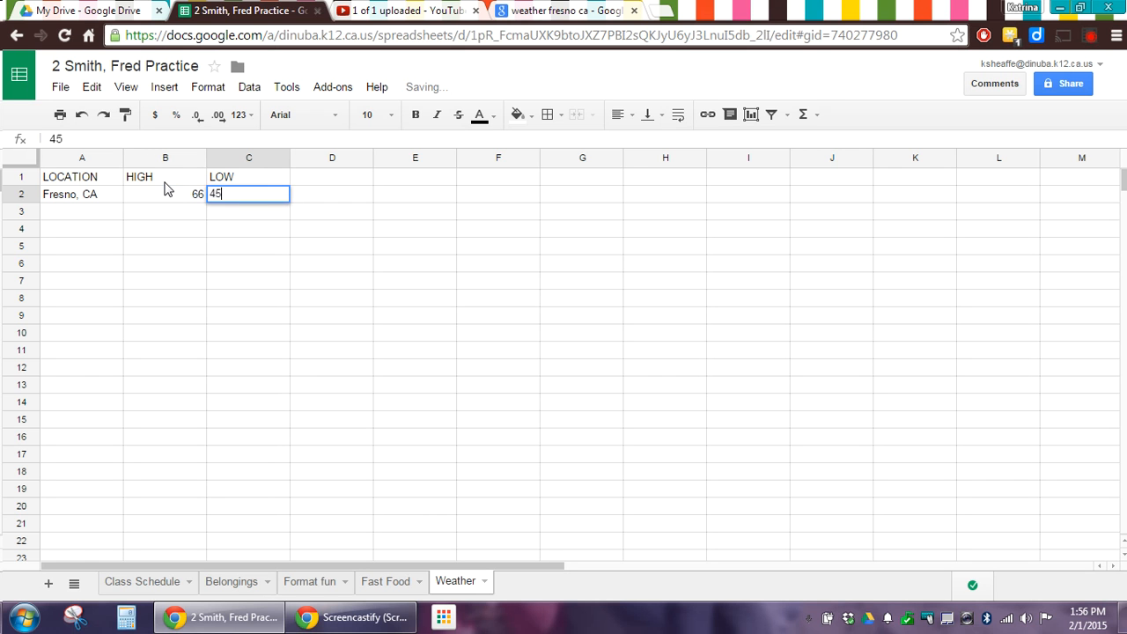
{"action": "key", "text": "Return"}
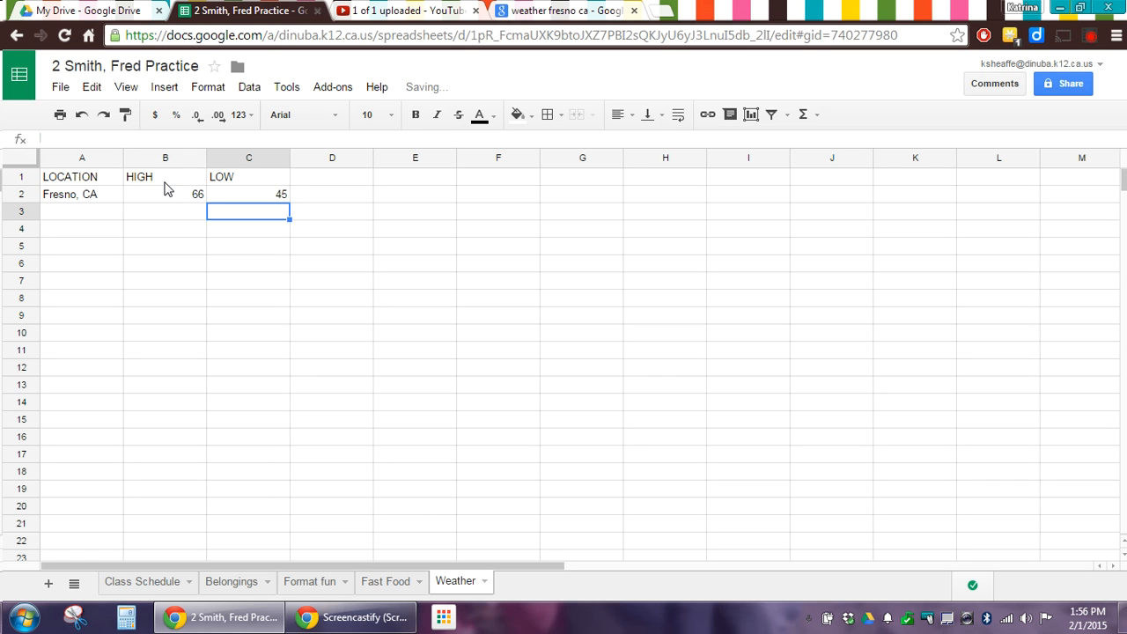
{"action": "left_click", "coordinate": [85, 220]}
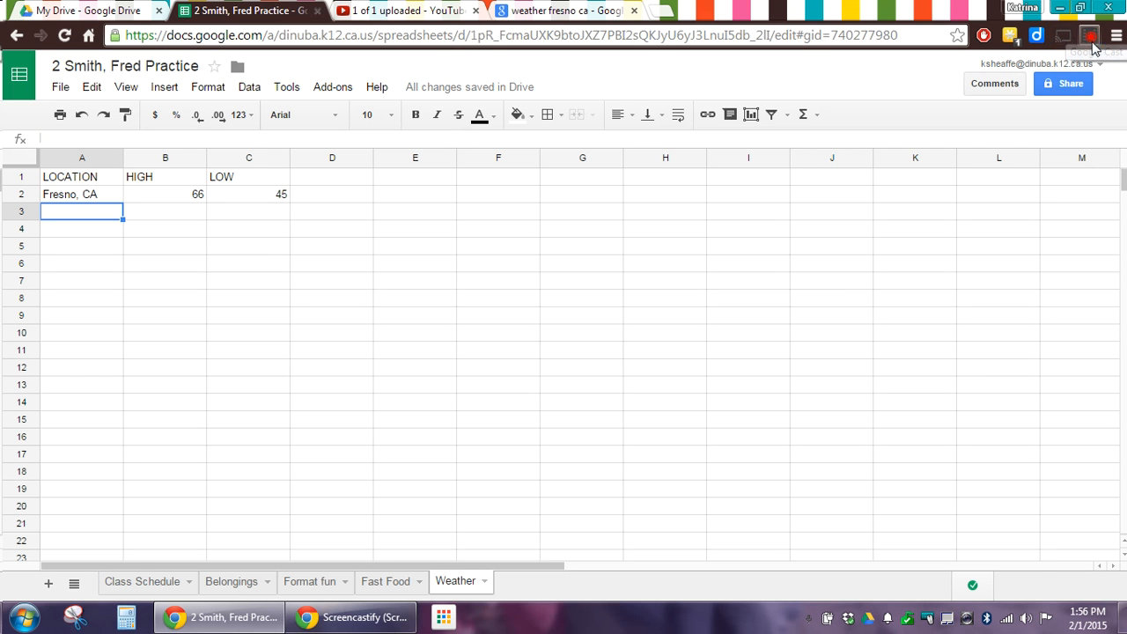
Add the remaining cities' temperatures and auto-fit columns A, B and C
{"action": "left_click", "coordinate": [1090, 35]}
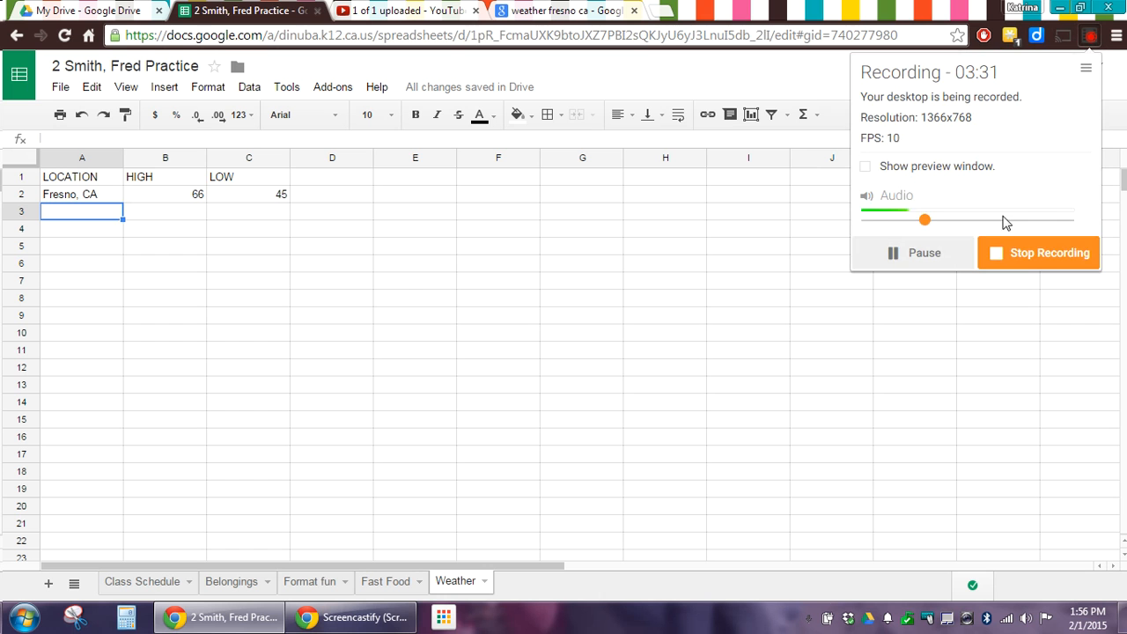
{"action": "left_click", "coordinate": [926, 253]}
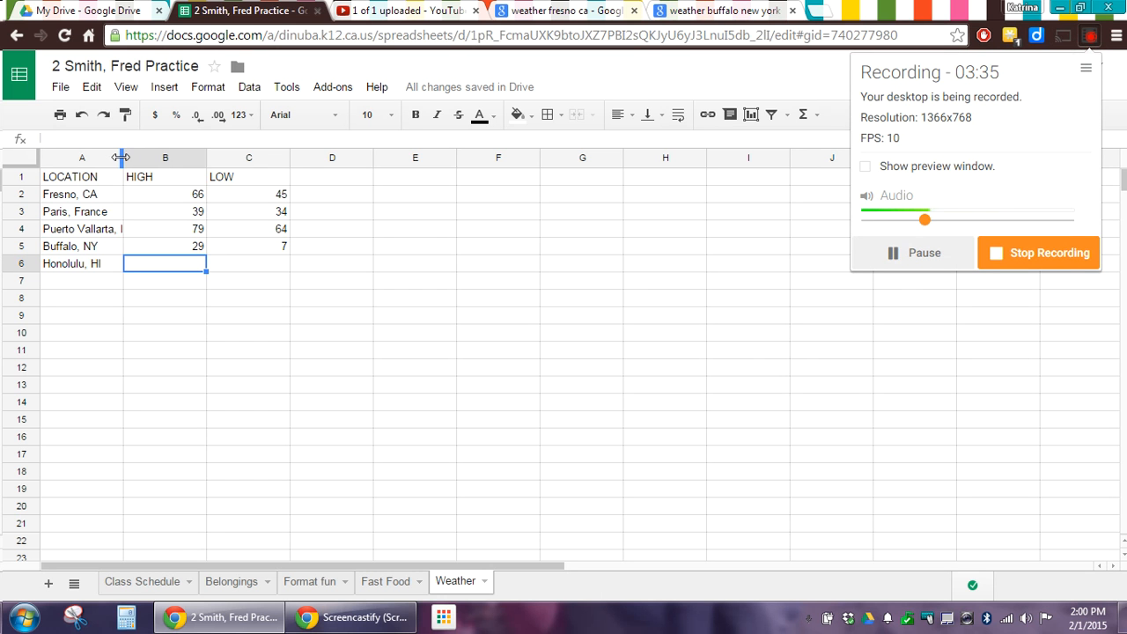
{"action": "left_click_drag", "start_coordinate": [124, 157], "coordinate": [165, 161]}
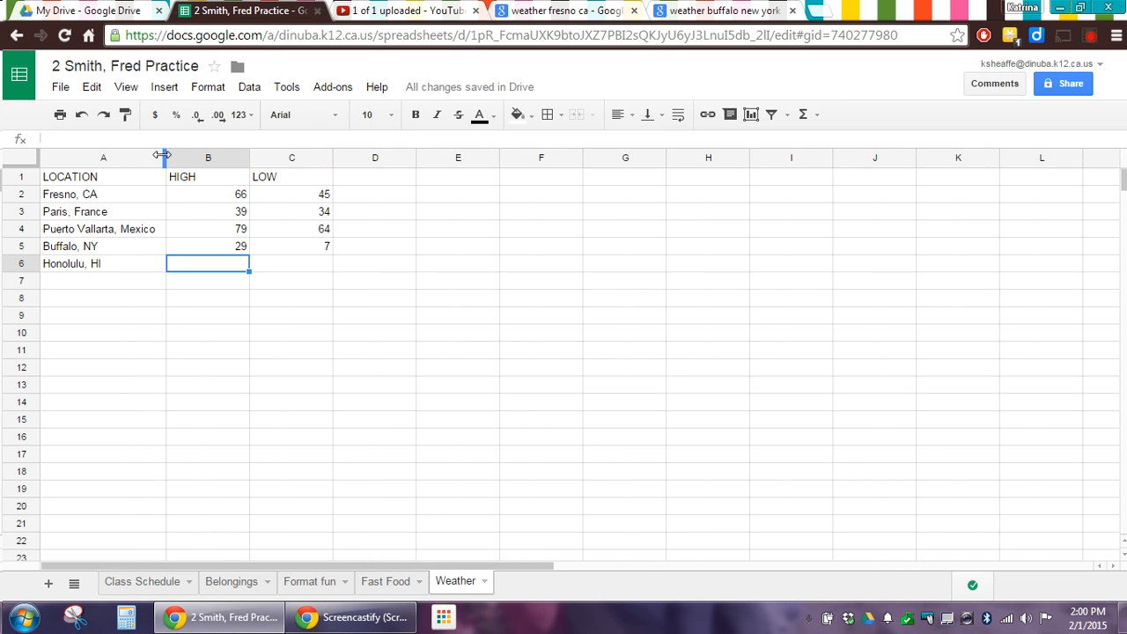
{"action": "left_click_drag", "start_coordinate": [161, 157], "coordinate": [161, 156]}
{"action": "double_click", "coordinate": [161, 157]}
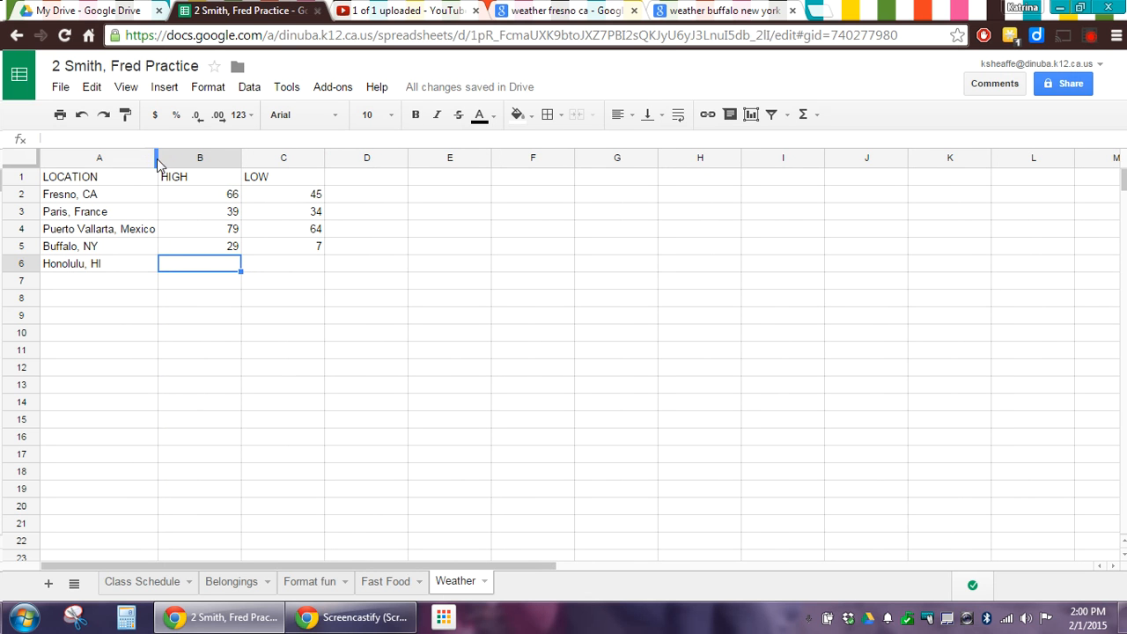
{"action": "double_click", "coordinate": [240, 158]}
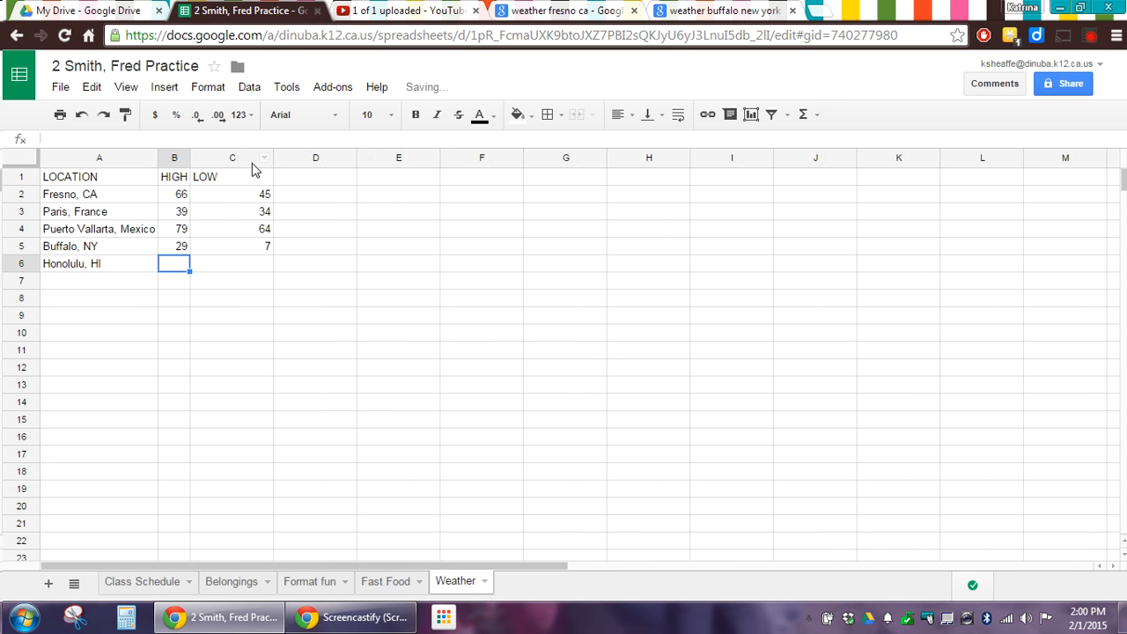
{"action": "double_click", "coordinate": [272, 159]}
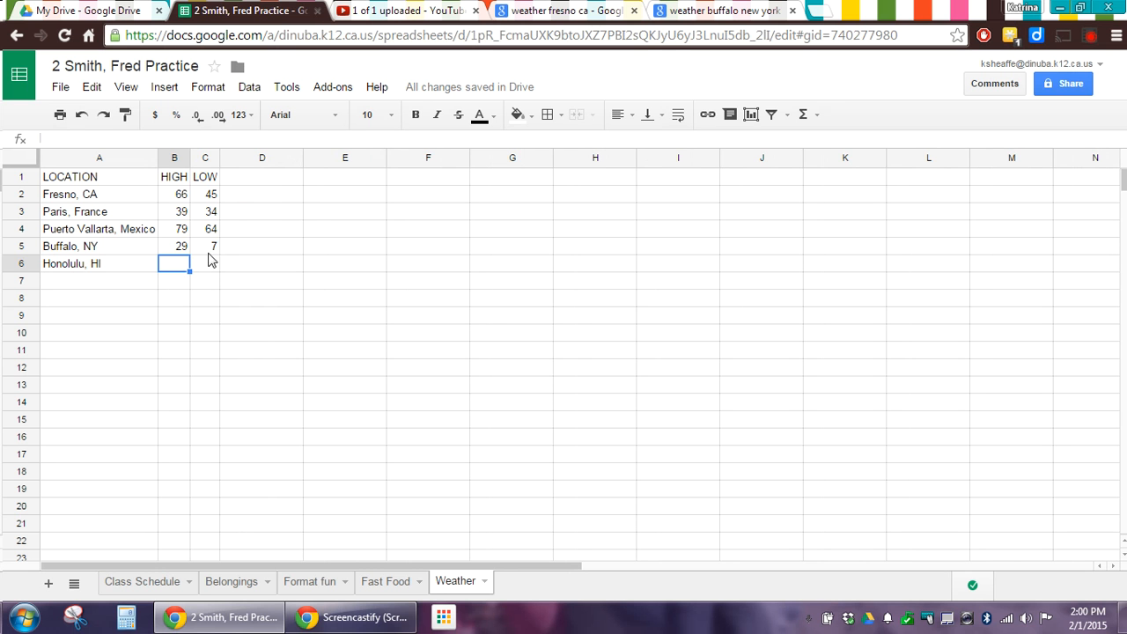
{"action": "left_click", "coordinate": [547, 9]}
Search 'weather honolulu hawaii' to get Sunday's high of 81 and low of 68
{"action": "left_click", "coordinate": [509, 37]}
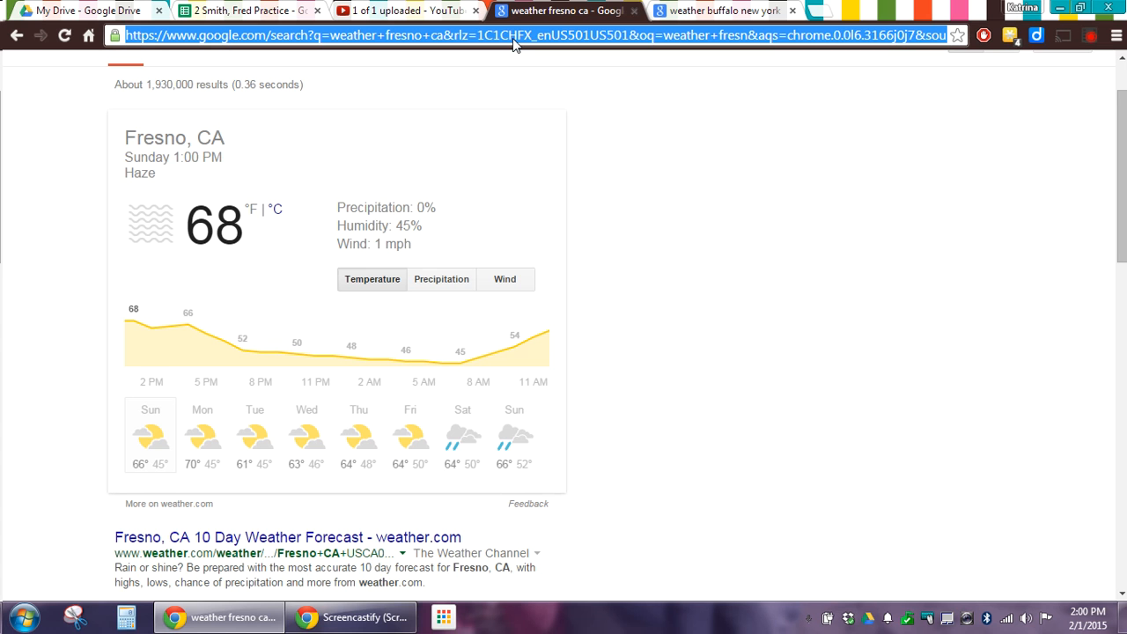
{"action": "type", "text": "we"}
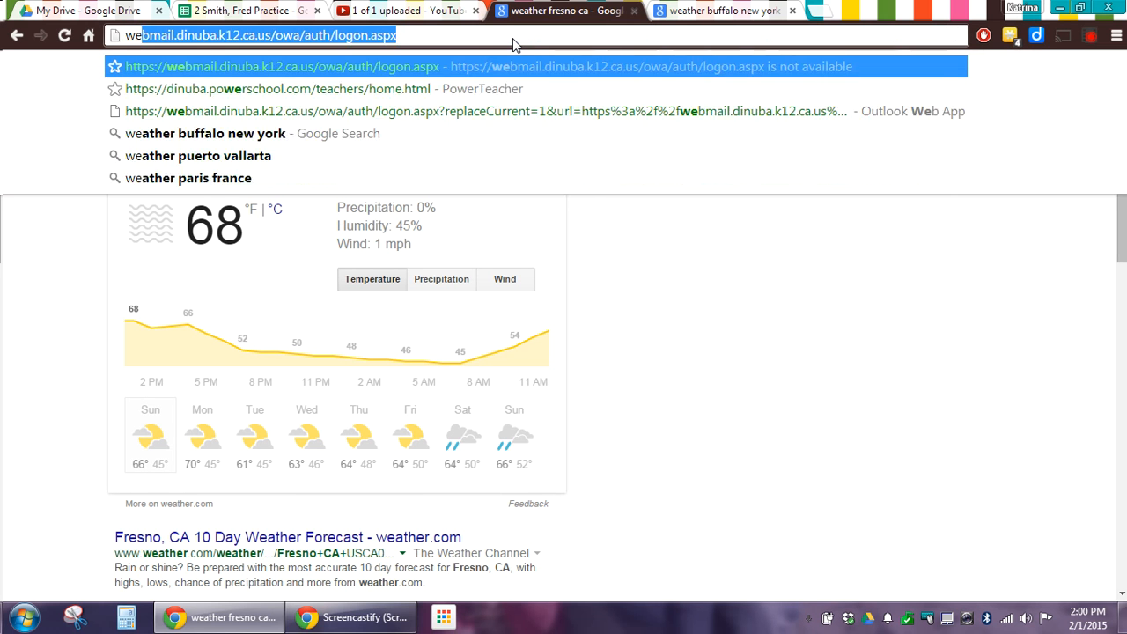
{"action": "type", "text": "ather honolu"}
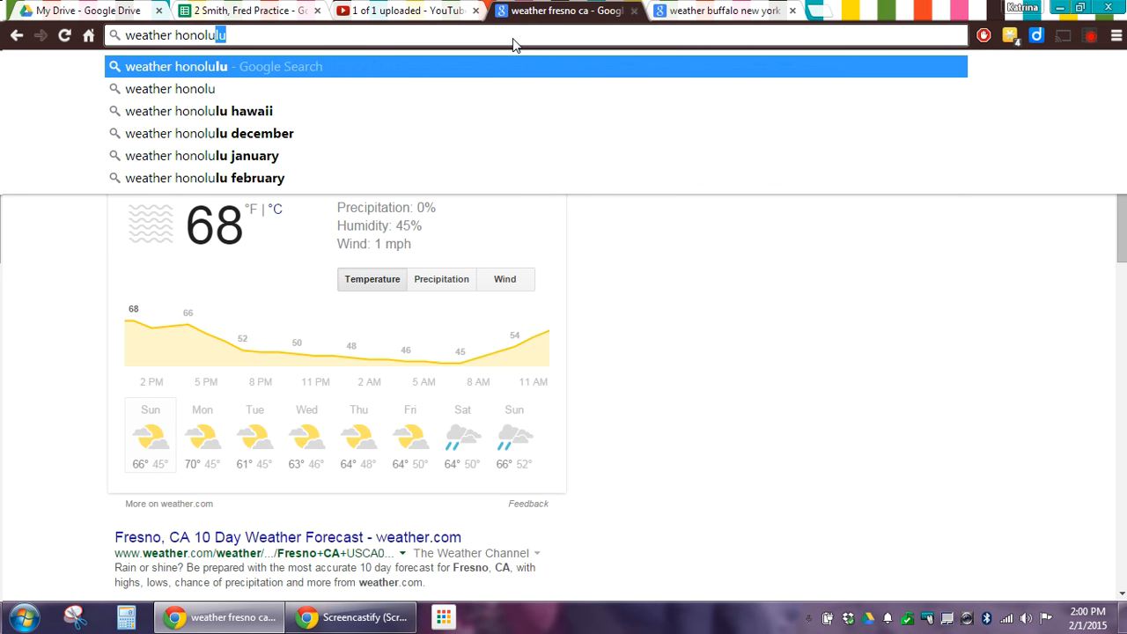
{"action": "key", "text": "Down"}
{"action": "key", "text": "Down"}
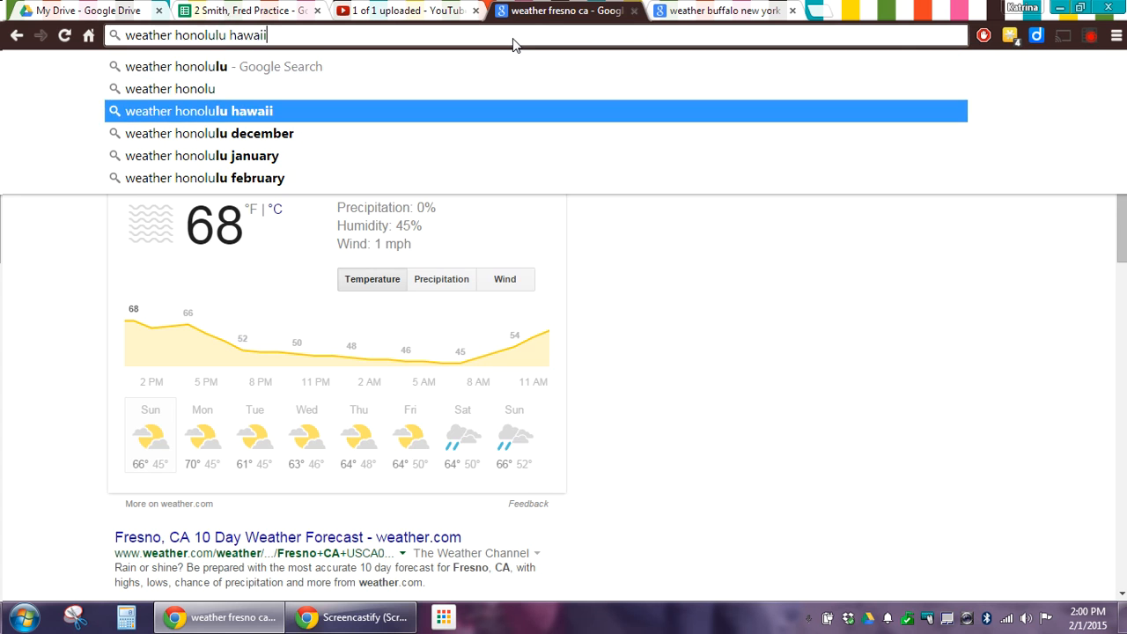
{"action": "key", "text": "Return"}
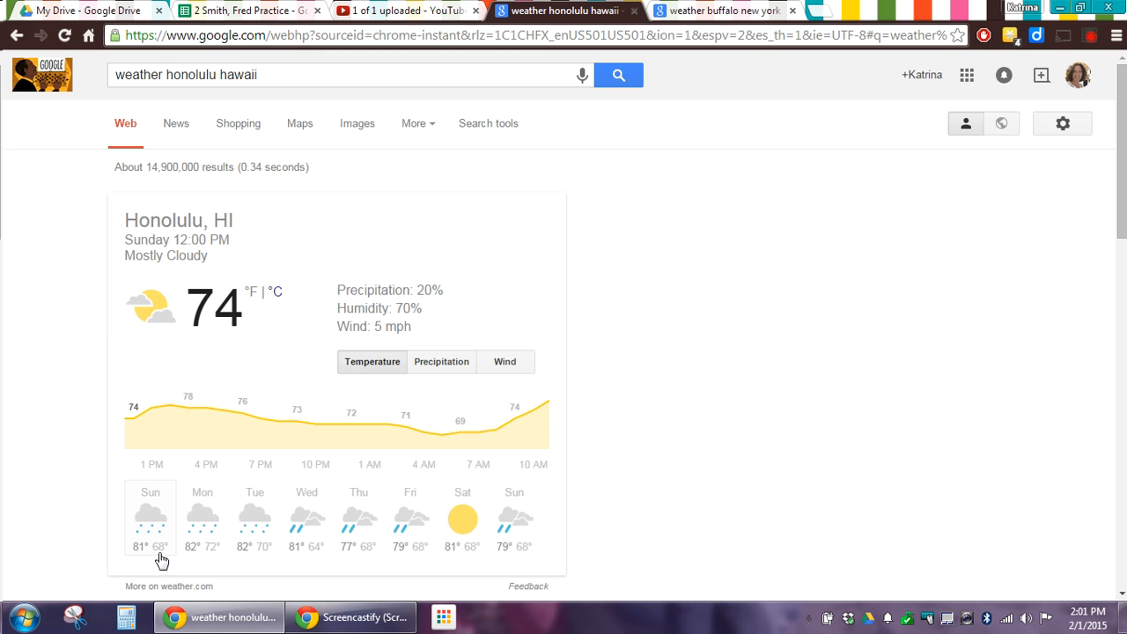
{"action": "left_click", "coordinate": [229, 13]}
Enter Honolulu's high of 81 in B6 and low of 68 in C6
{"action": "type", "text": "84"}
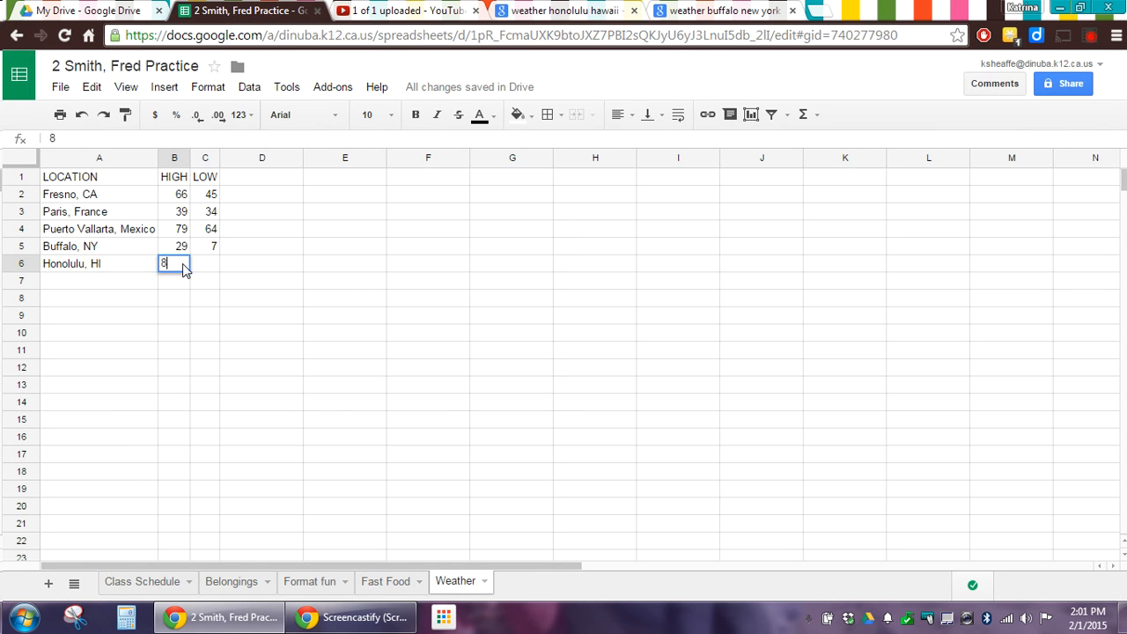
{"action": "key", "text": "Tab"}
{"action": "type", "text": "6"}
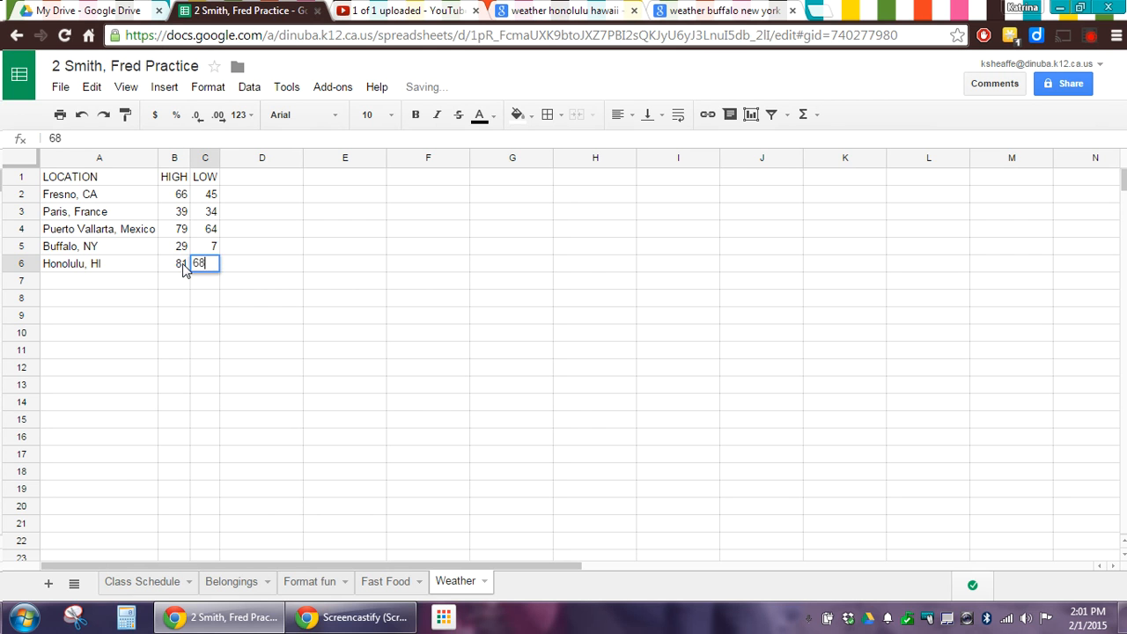
{"action": "type", "text": "8"}
{"action": "left_click", "coordinate": [171, 283]}
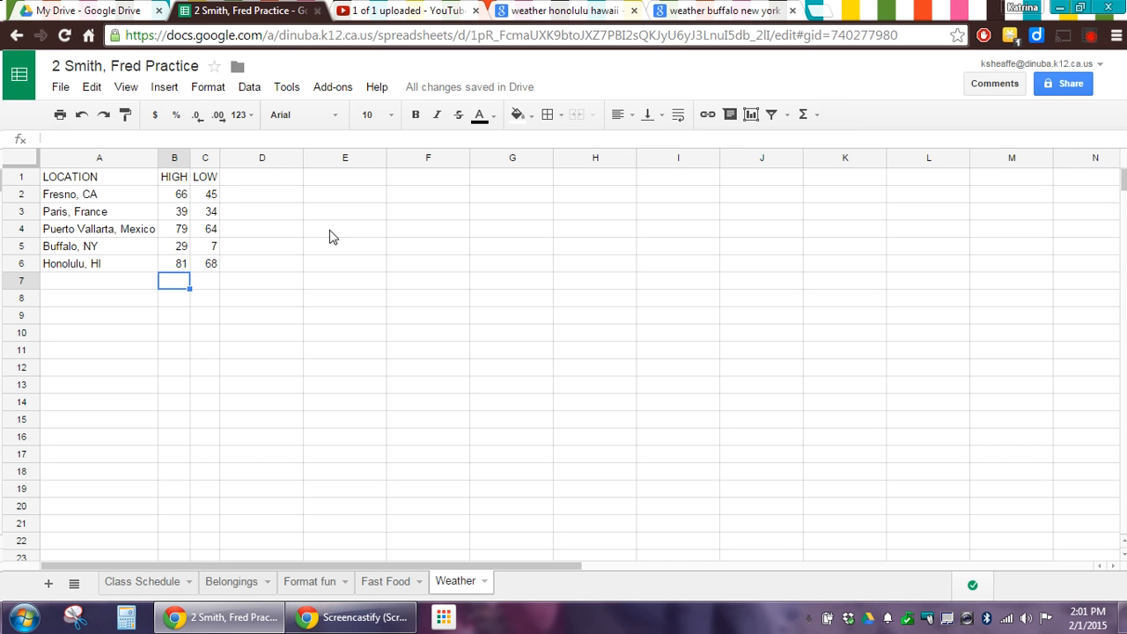
Open the screen recorder's controls
{"action": "left_click", "coordinate": [1089, 38]}
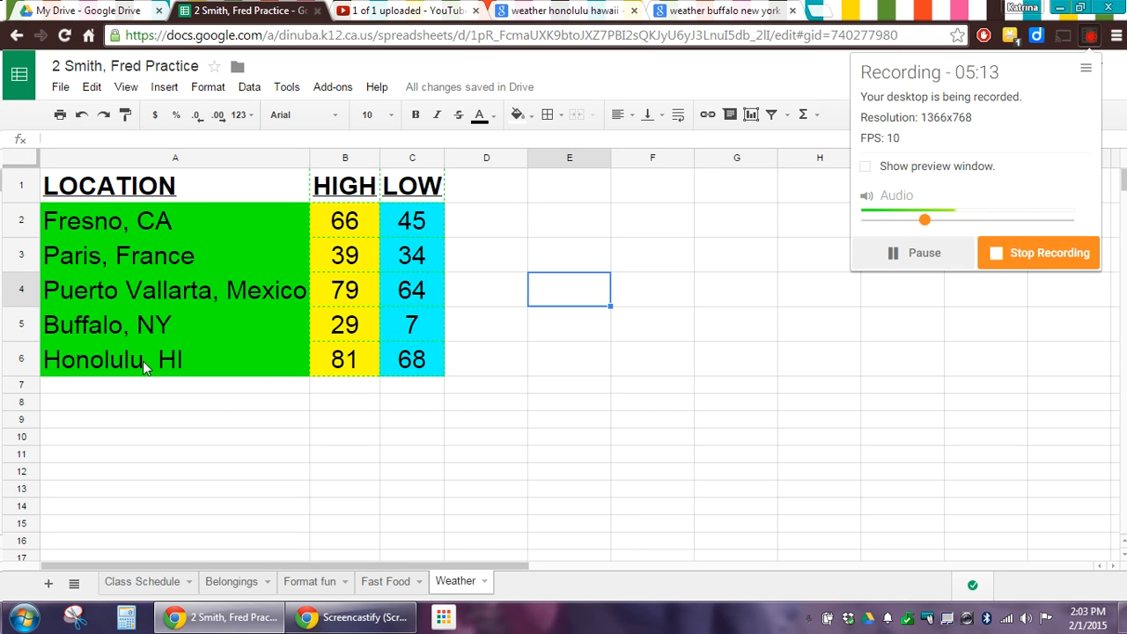
Put =MAX(B2:B6) in B7, showing the highest temperature, 81
{"action": "left_click", "coordinate": [334, 390]}
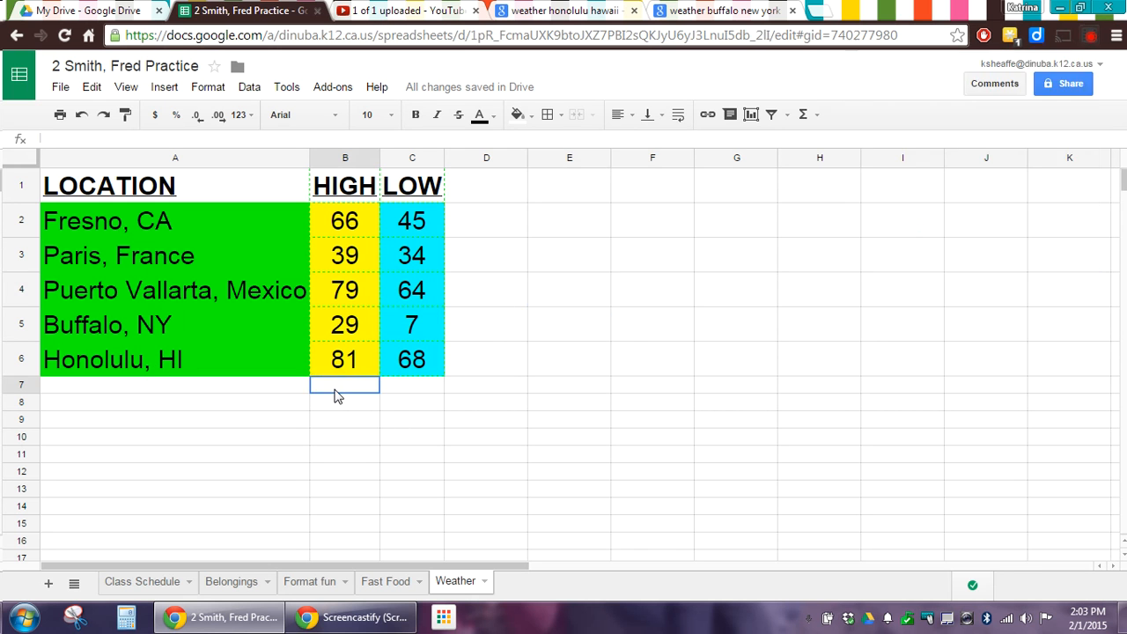
{"action": "left_click", "coordinate": [344, 225]}
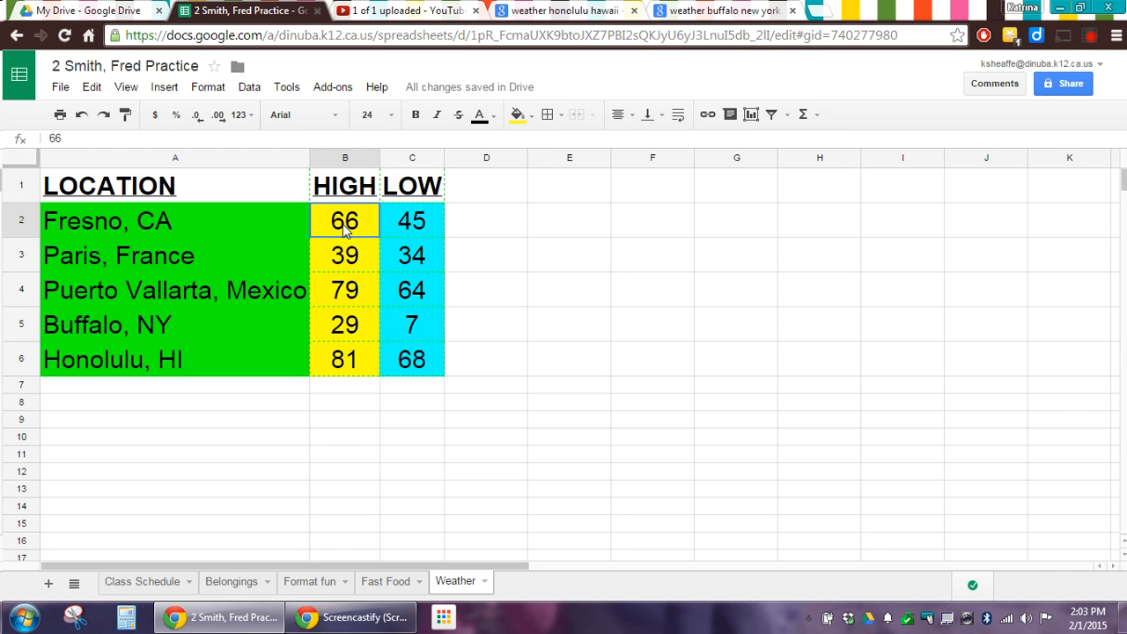
{"action": "left_click_drag", "start_coordinate": [344, 227], "coordinate": [337, 367]}
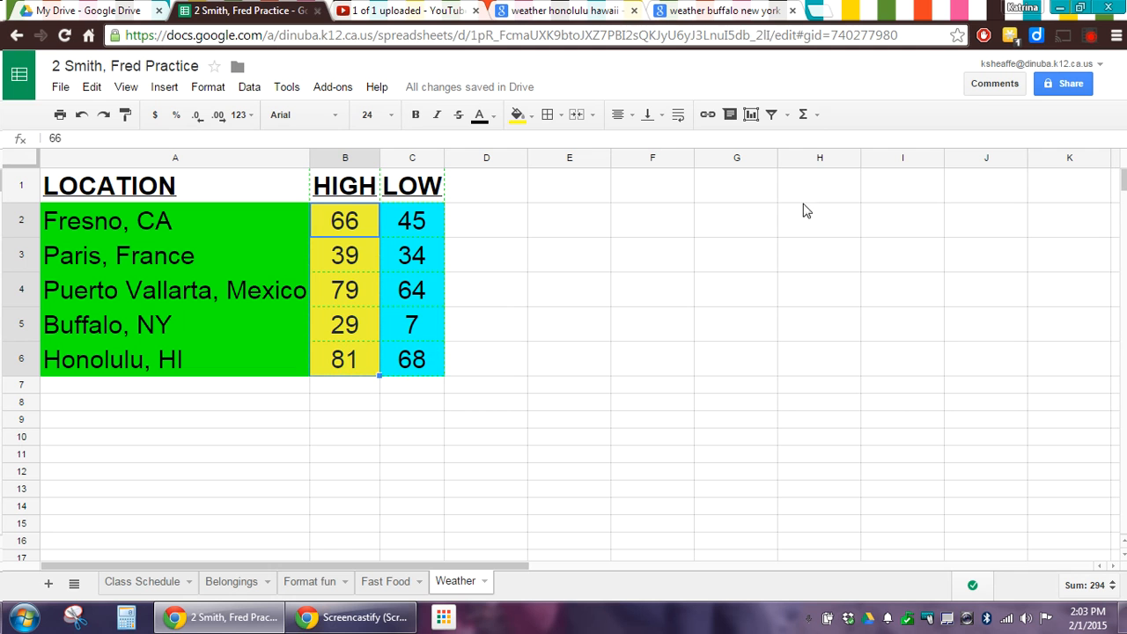
{"action": "left_click", "coordinate": [805, 115]}
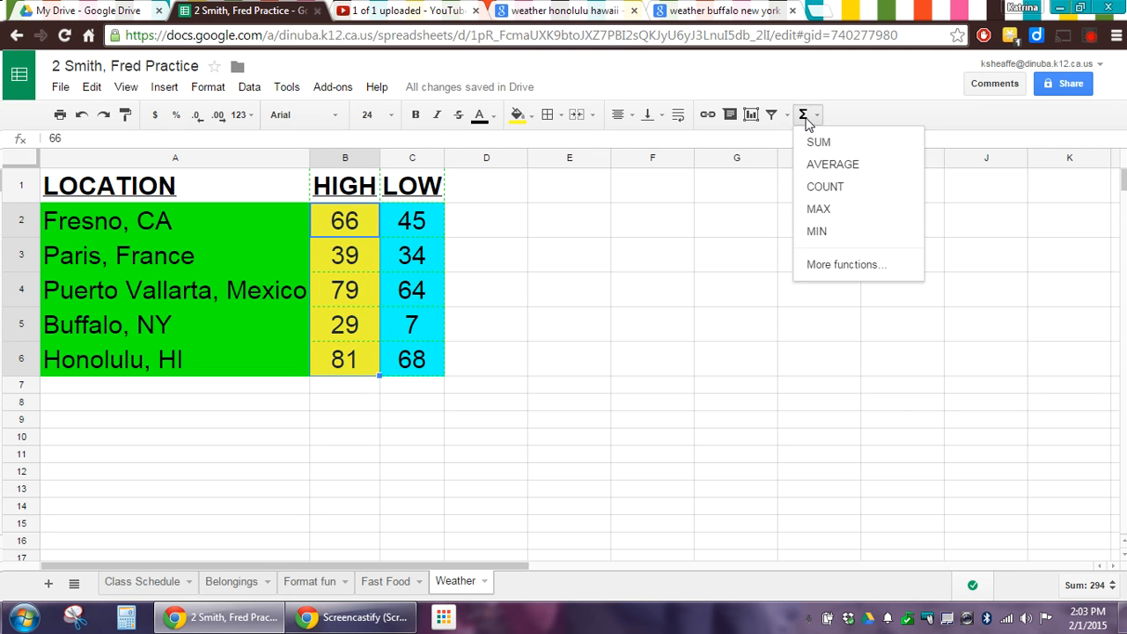
{"action": "left_click", "coordinate": [847, 217]}
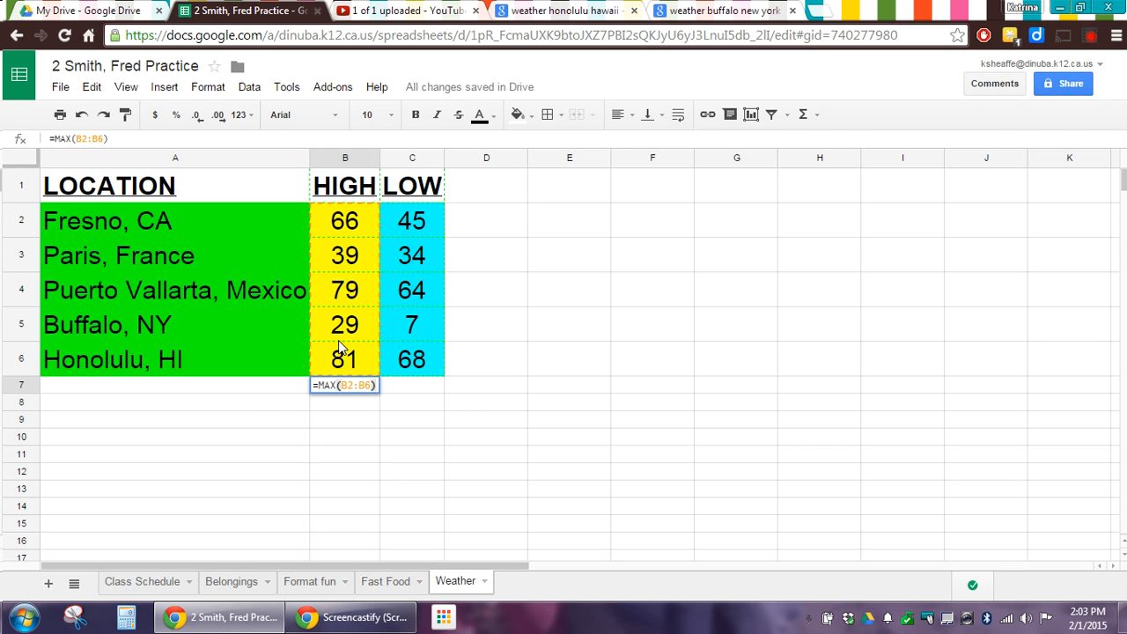
{"action": "key", "text": "Return"}
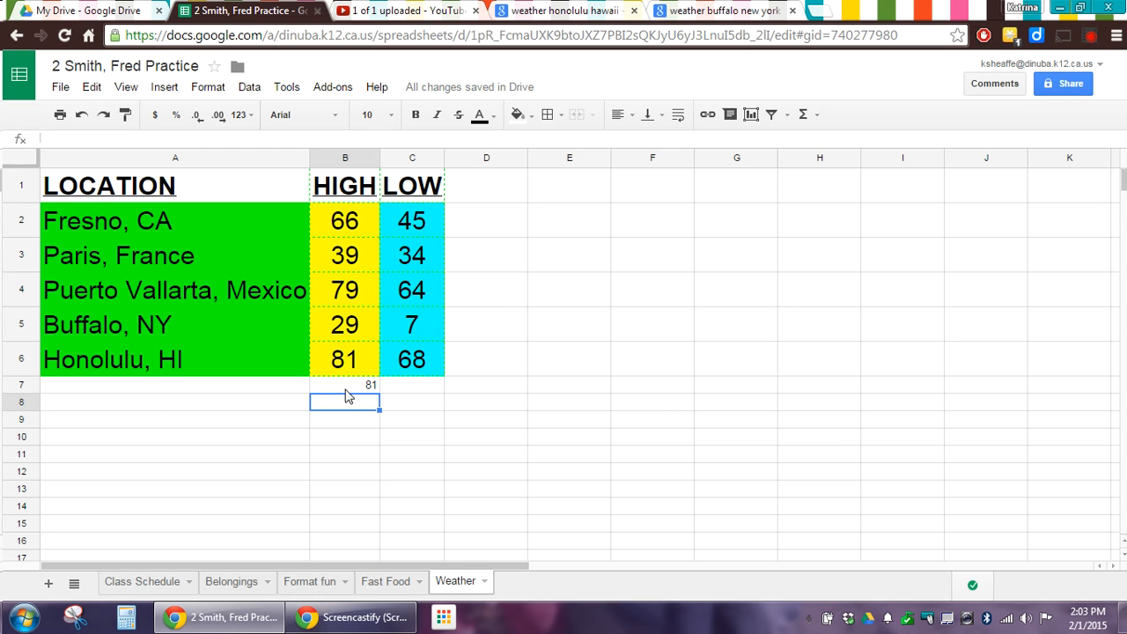
Put =MIN(C2:C6) in C7, showing the lowest temperature, 7
{"action": "left_click_drag", "start_coordinate": [405, 225], "coordinate": [410, 373]}
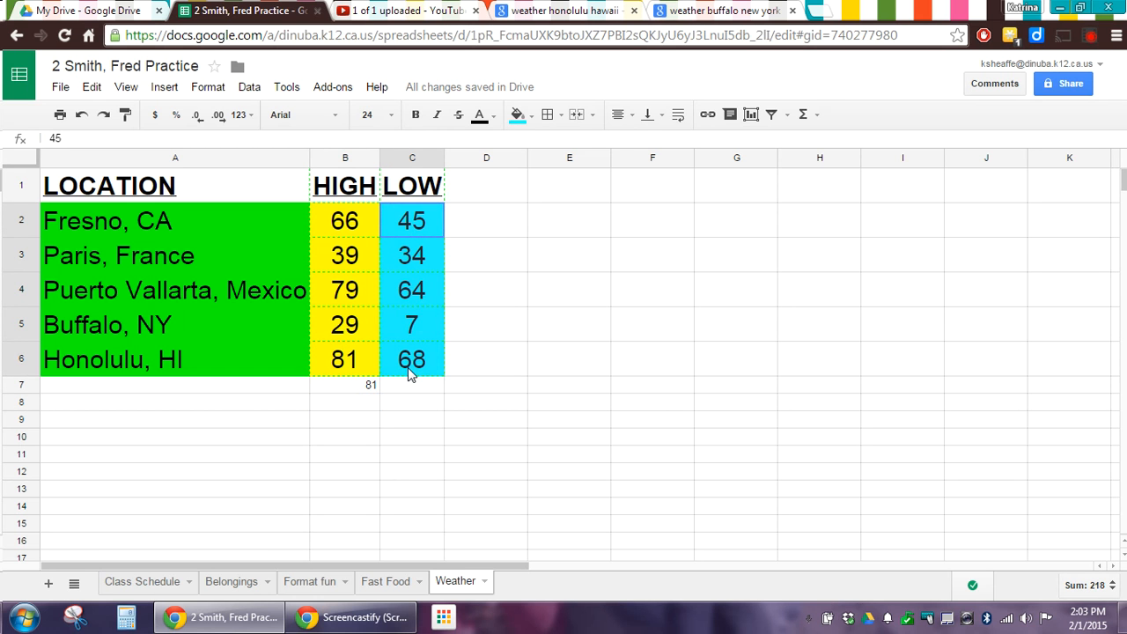
{"action": "left_click", "coordinate": [802, 117]}
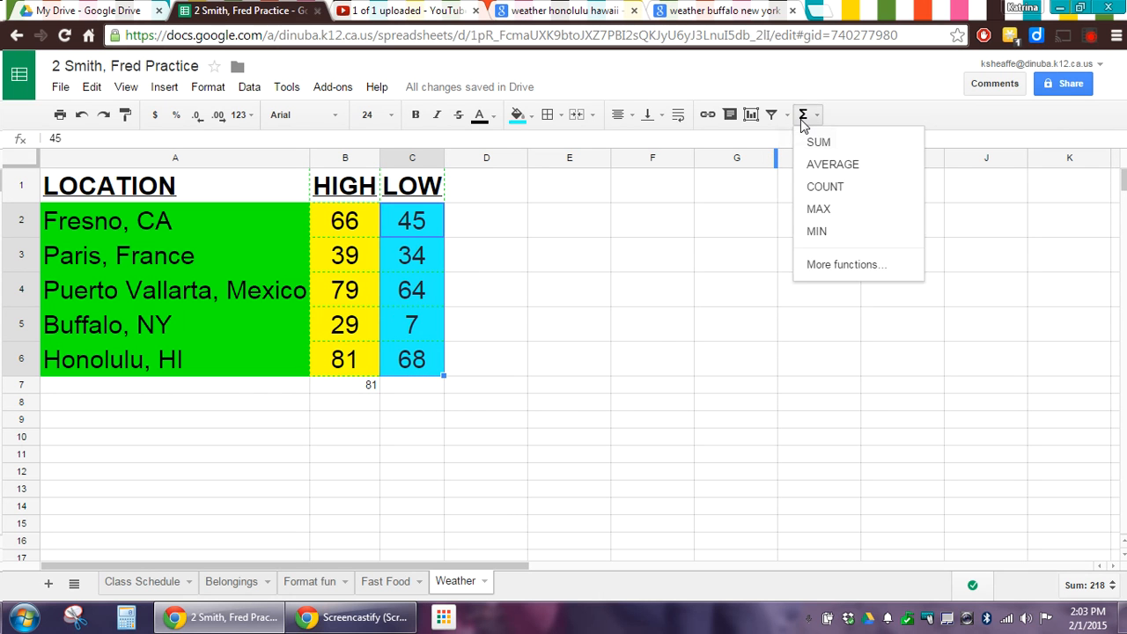
{"action": "left_click", "coordinate": [817, 232]}
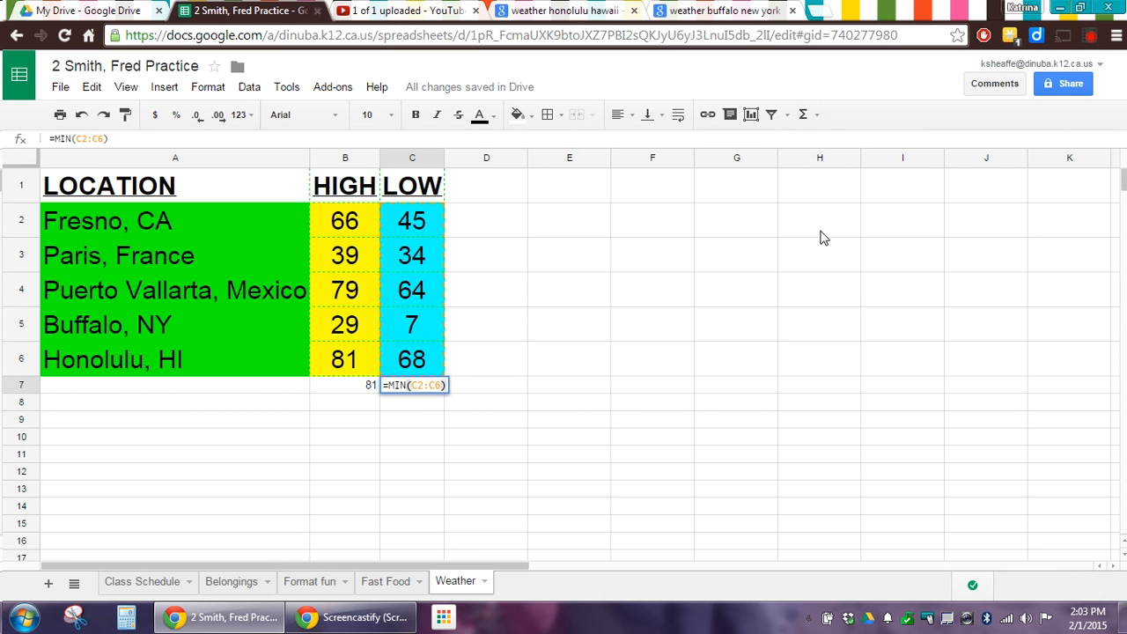
{"action": "key", "text": "Return"}
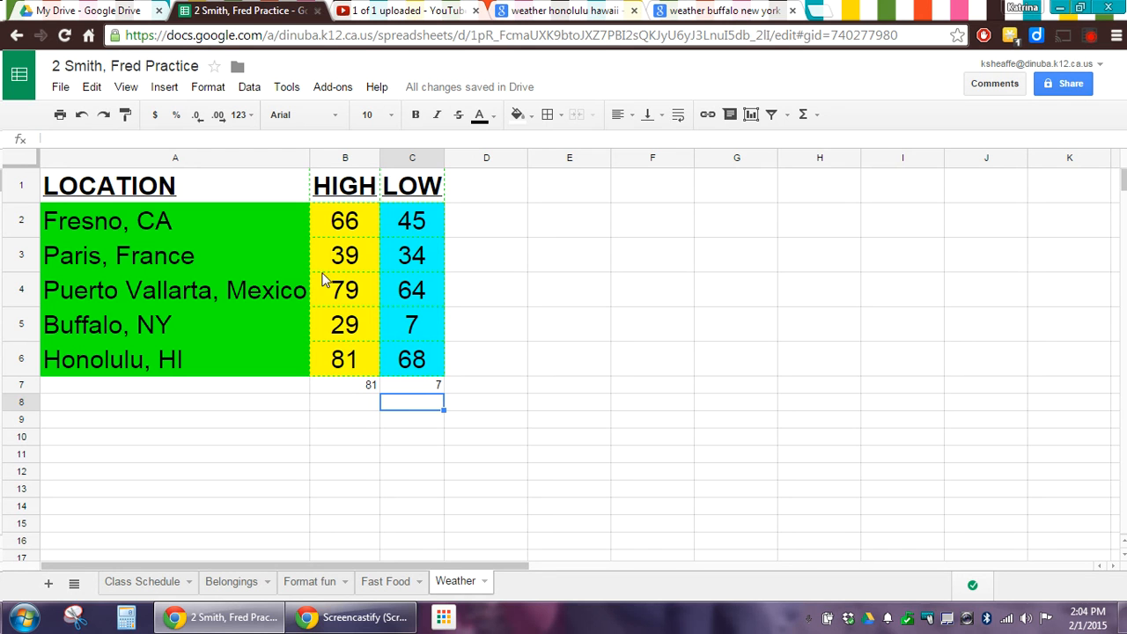
Enter the labels MAX in B8 and MIN in C8, under the 81 and 7 results
{"action": "left_click_drag", "start_coordinate": [337, 387], "coordinate": [392, 395]}
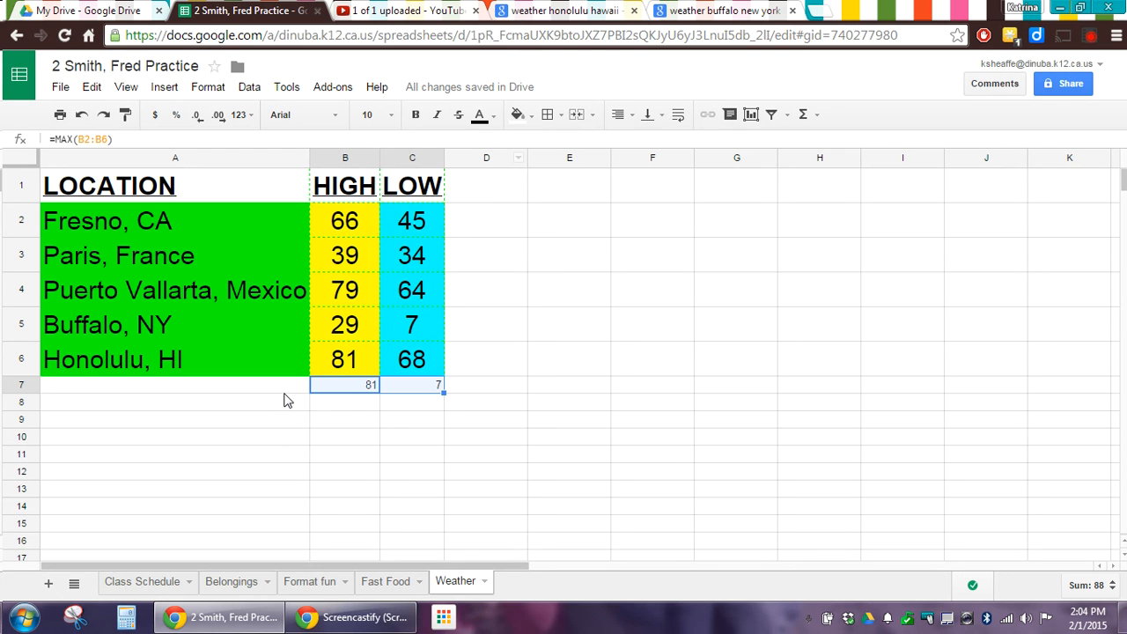
{"action": "left_click", "coordinate": [326, 407]}
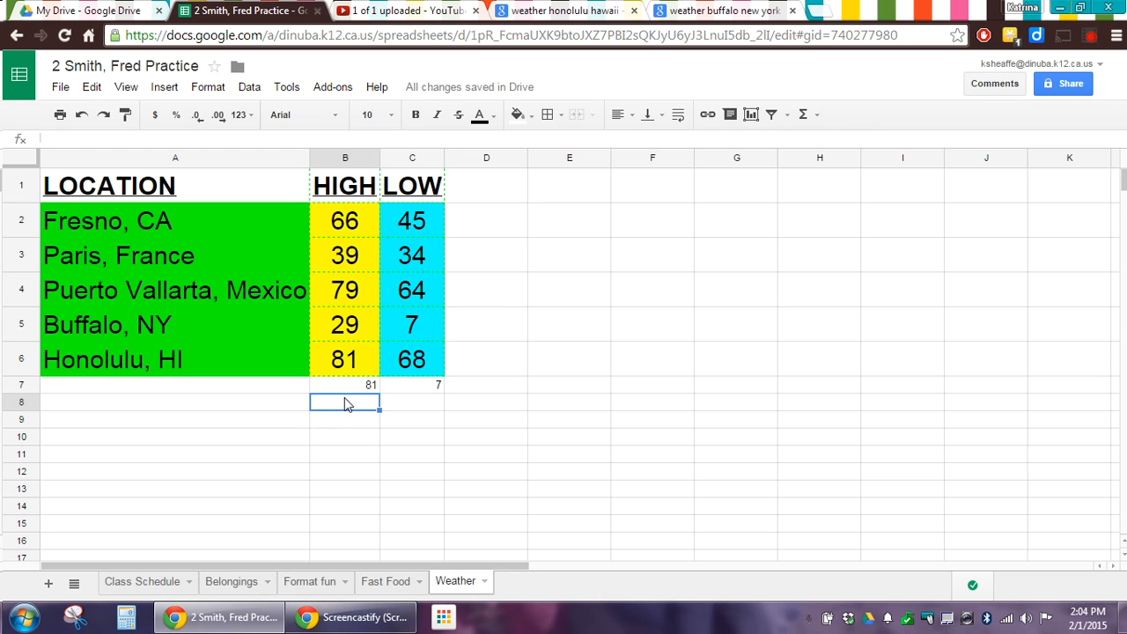
{"action": "type", "text": "MAX"}
{"action": "key", "text": "Tab"}
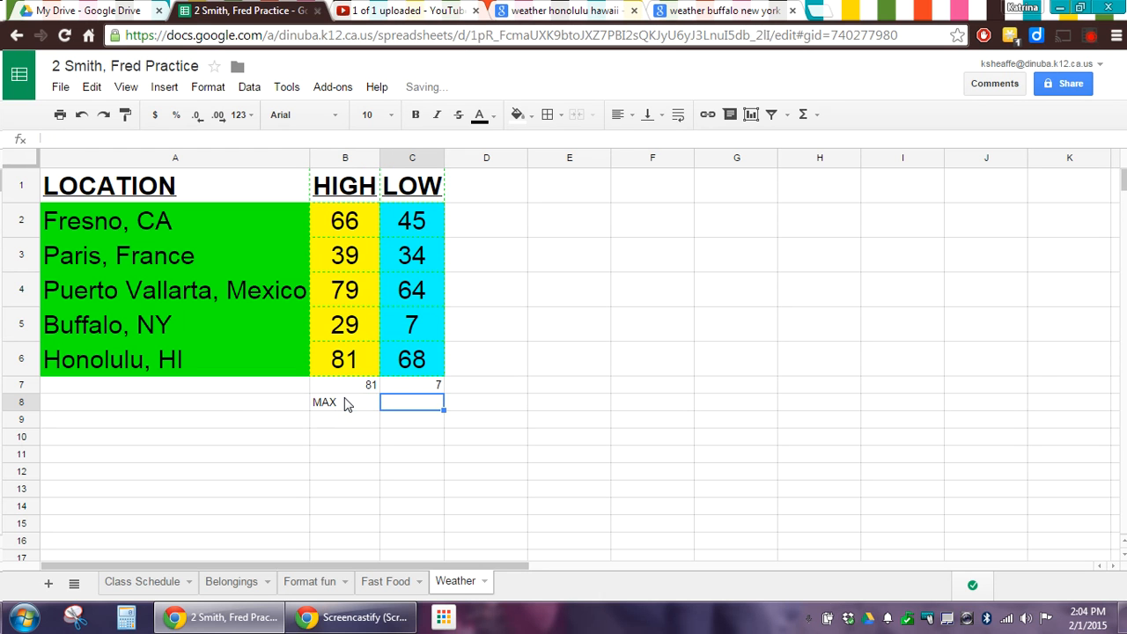
{"action": "type", "text": "MIN"}
{"action": "key", "text": "Return"}
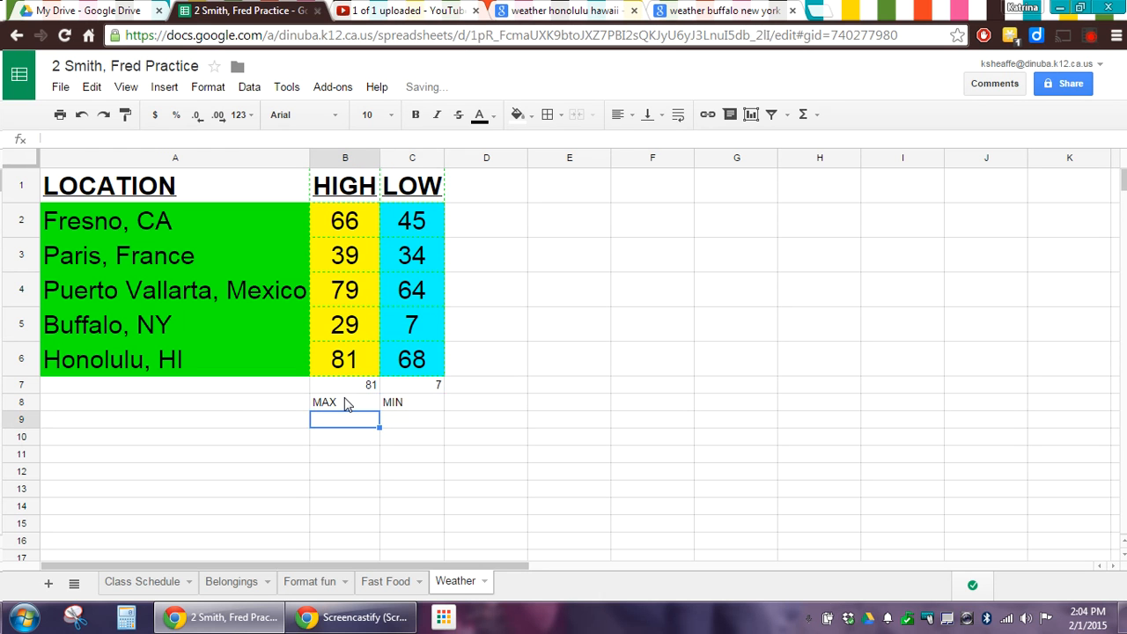
{"action": "left_click_drag", "start_coordinate": [348, 384], "coordinate": [395, 403]}
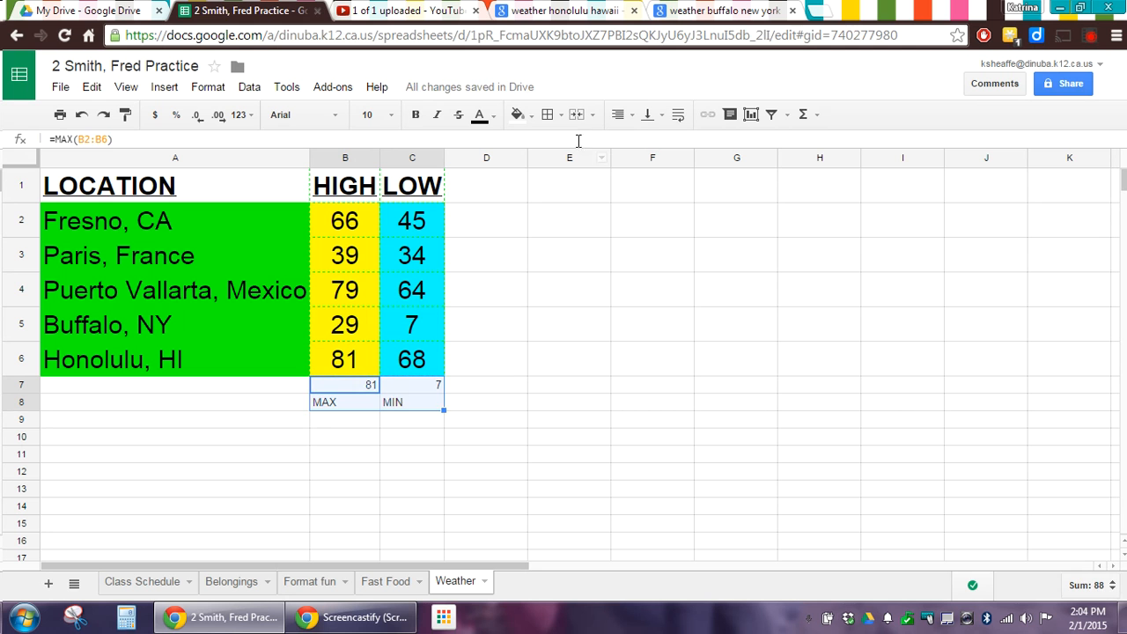
Format B7:C8 centred with font size 12, red fill and bold white text
{"action": "left_click", "coordinate": [622, 115]}
{"action": "left_click", "coordinate": [643, 143]}
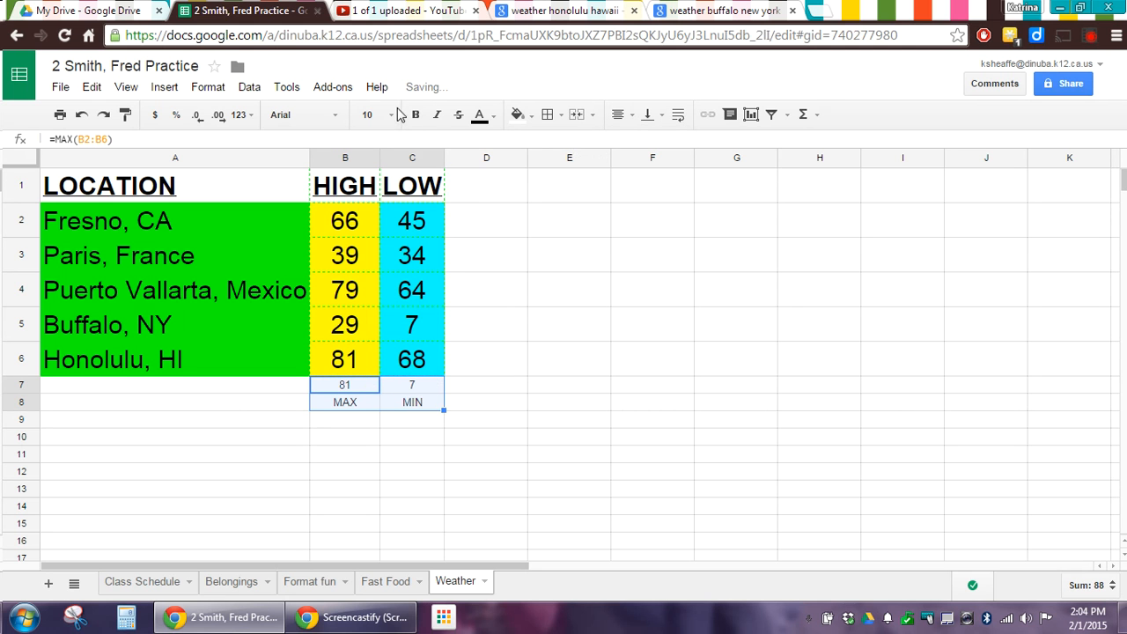
{"action": "left_click", "coordinate": [370, 114]}
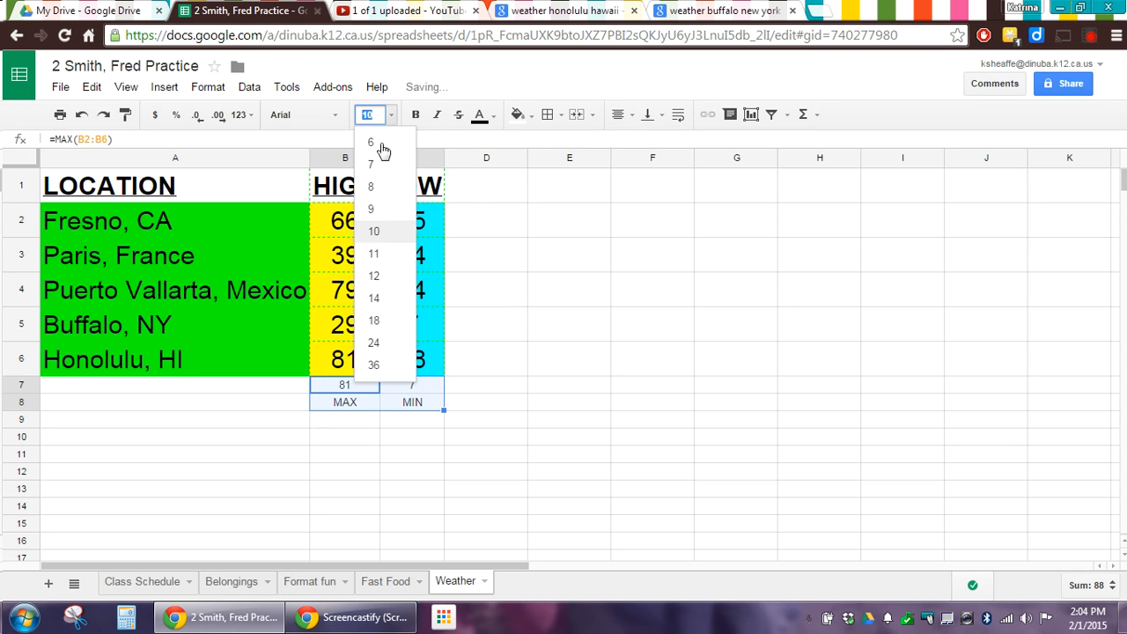
{"action": "left_click", "coordinate": [374, 276]}
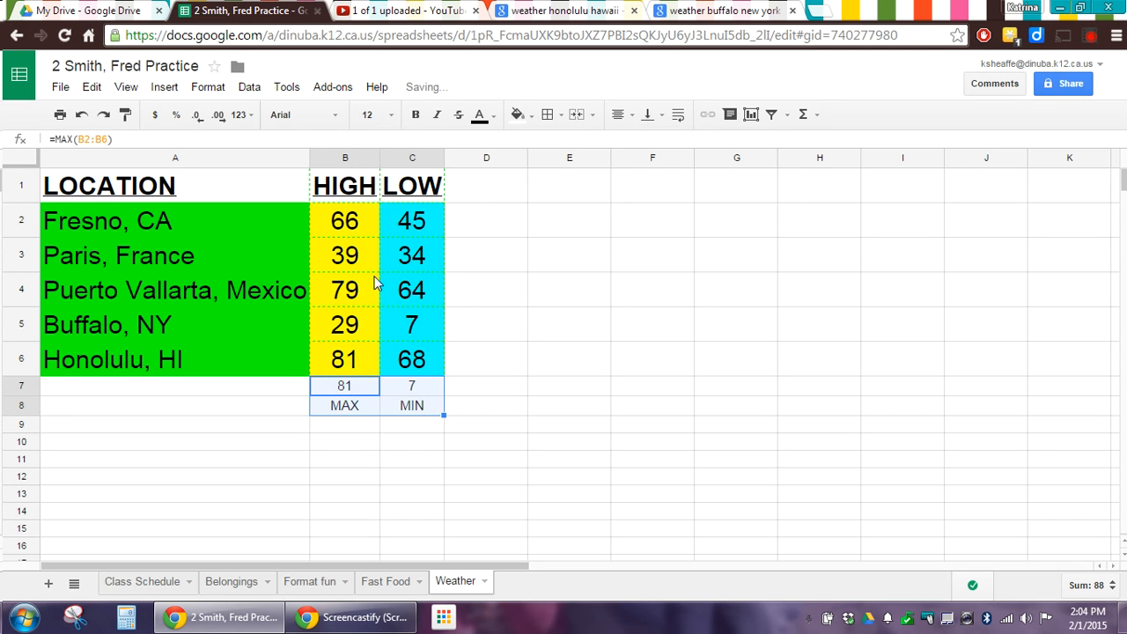
{"action": "left_click", "coordinate": [517, 116]}
{"action": "left_click", "coordinate": [539, 187]}
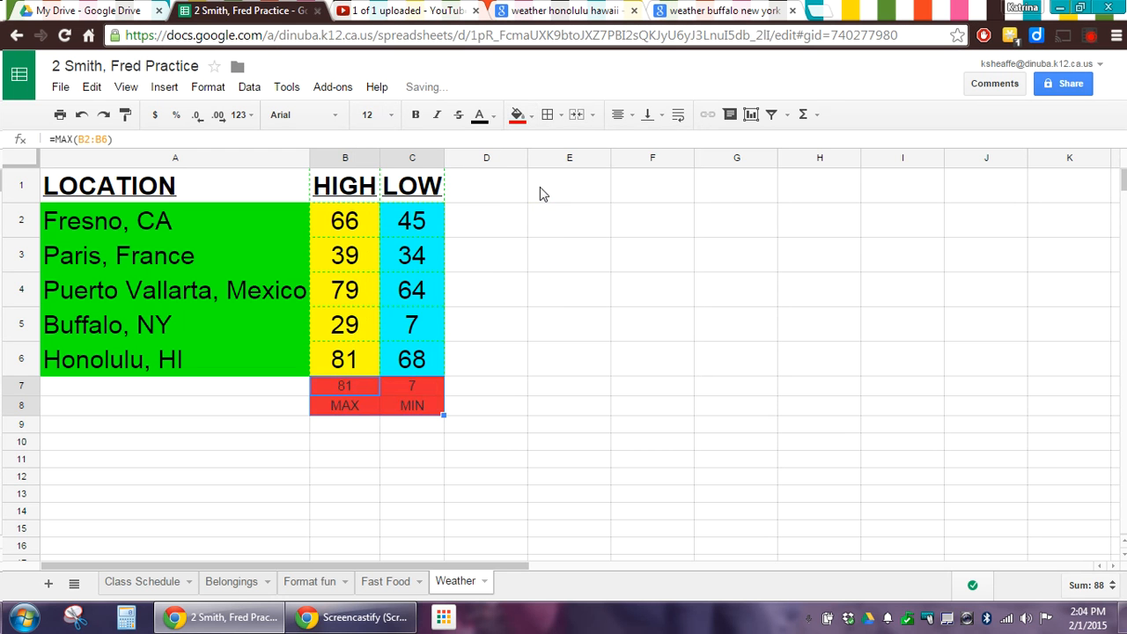
{"action": "left_click", "coordinate": [479, 116]}
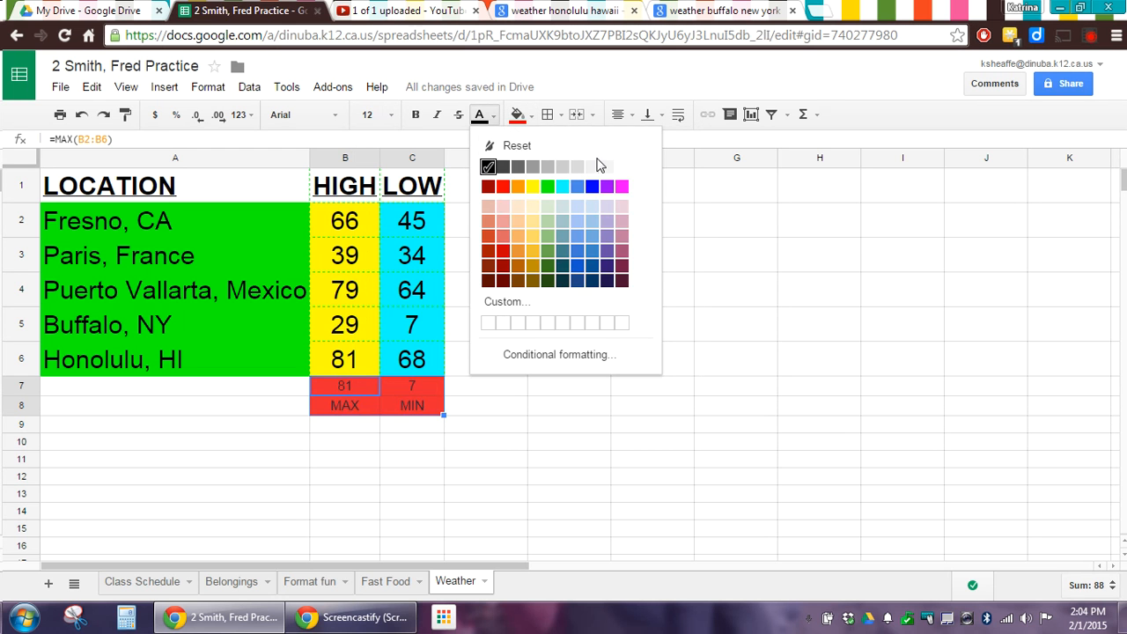
{"action": "left_click", "coordinate": [622, 166]}
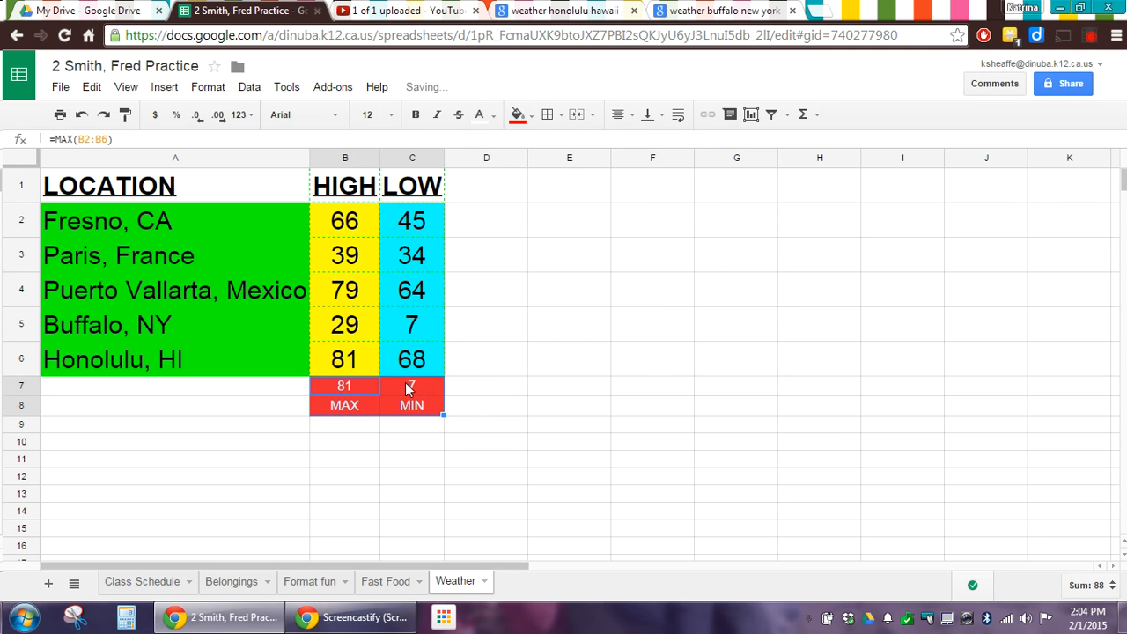
{"action": "left_click", "coordinate": [416, 114]}
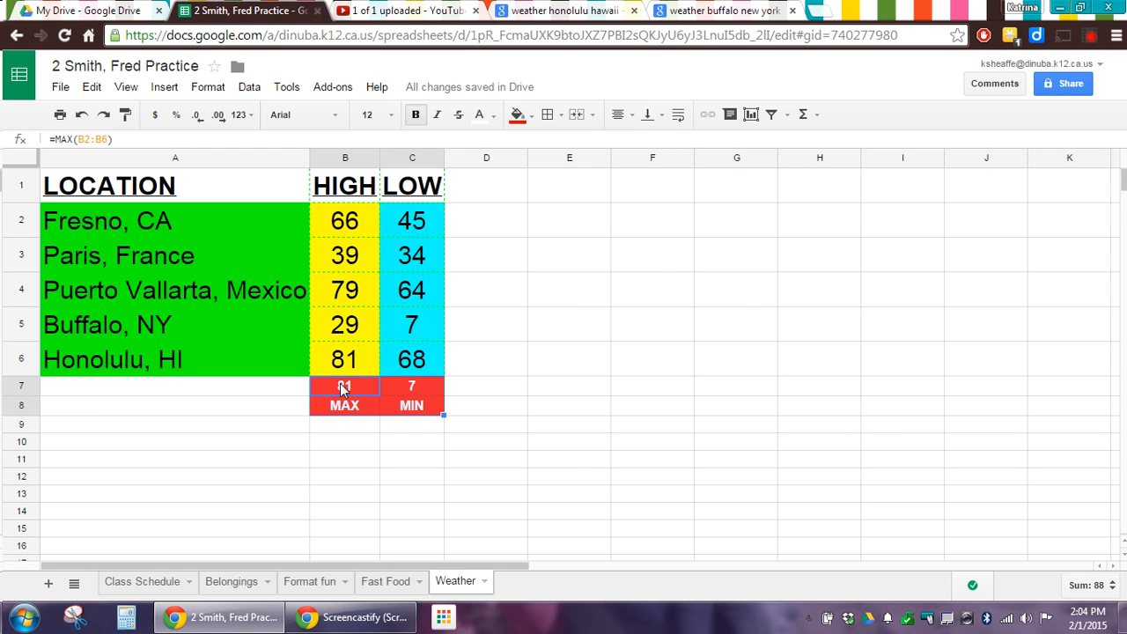
{"action": "left_click", "coordinate": [344, 448]}
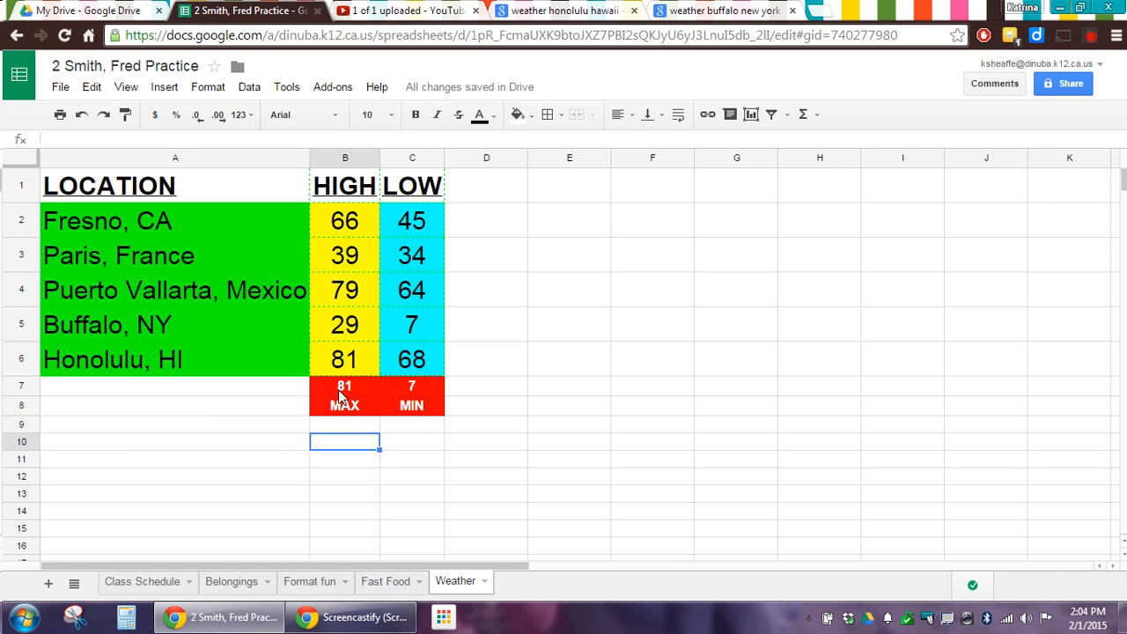